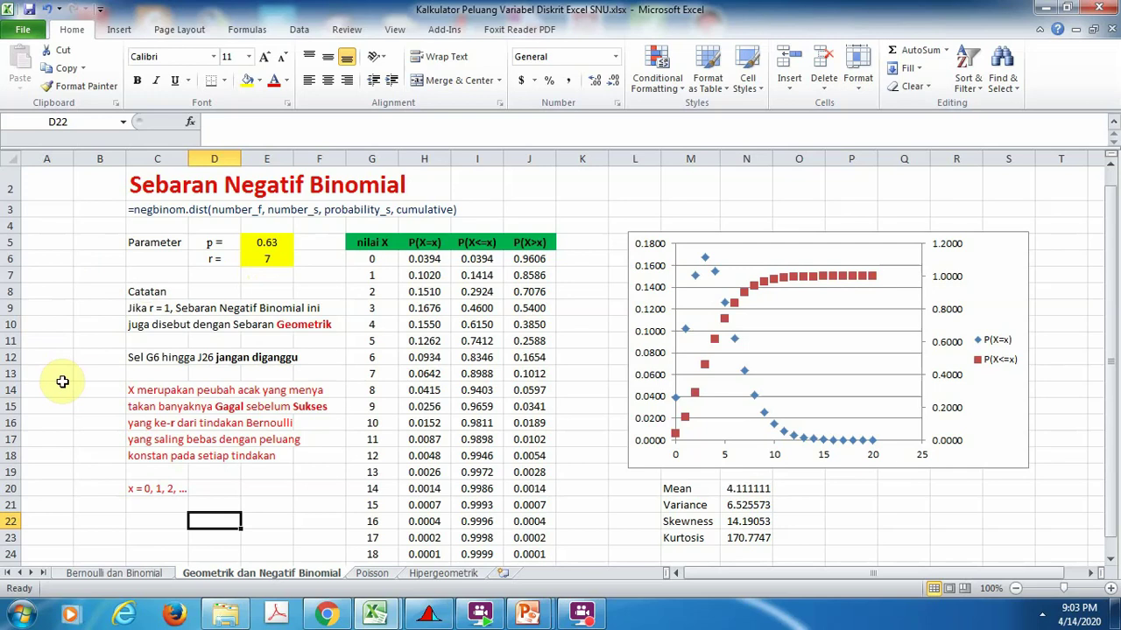
Step: Examine the p and r parameter cells and the P(X=x) formulas for x = 0 and x = 7
{"action": "left_click", "coordinate": [62, 385]}
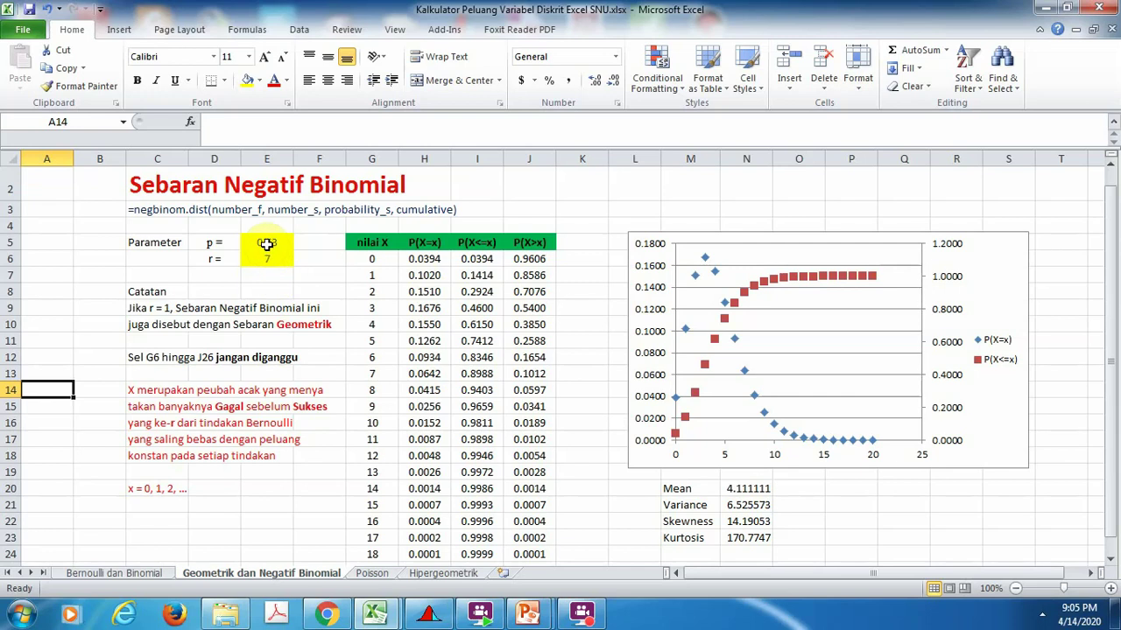
{"action": "left_click", "coordinate": [266, 244]}
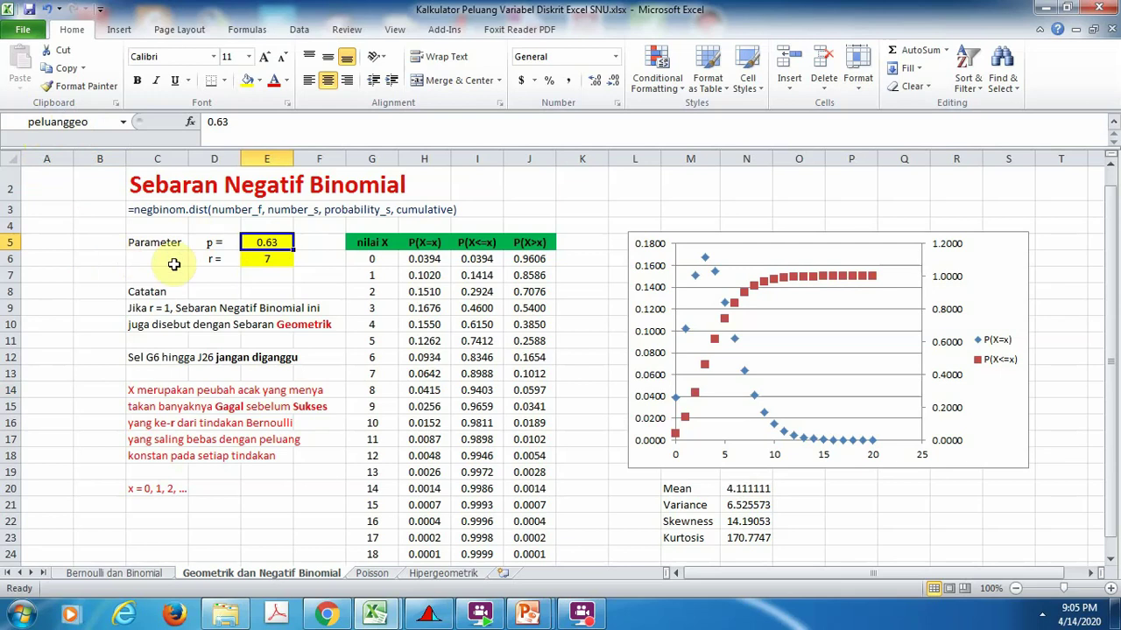
{"action": "left_click", "coordinate": [270, 260]}
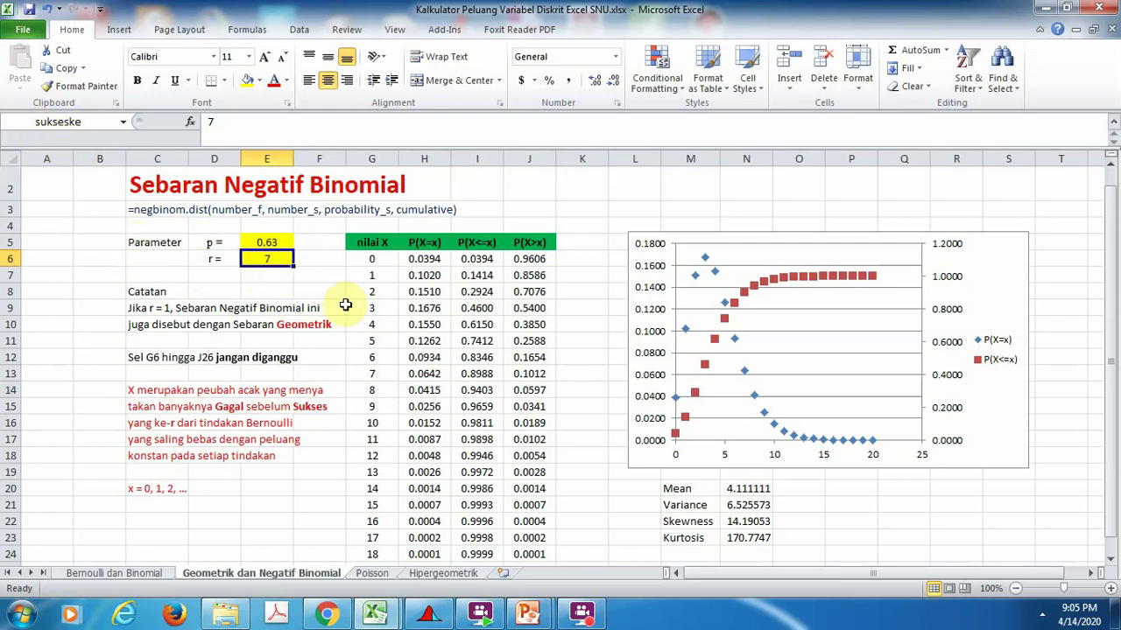
{"action": "left_click", "coordinate": [427, 261]}
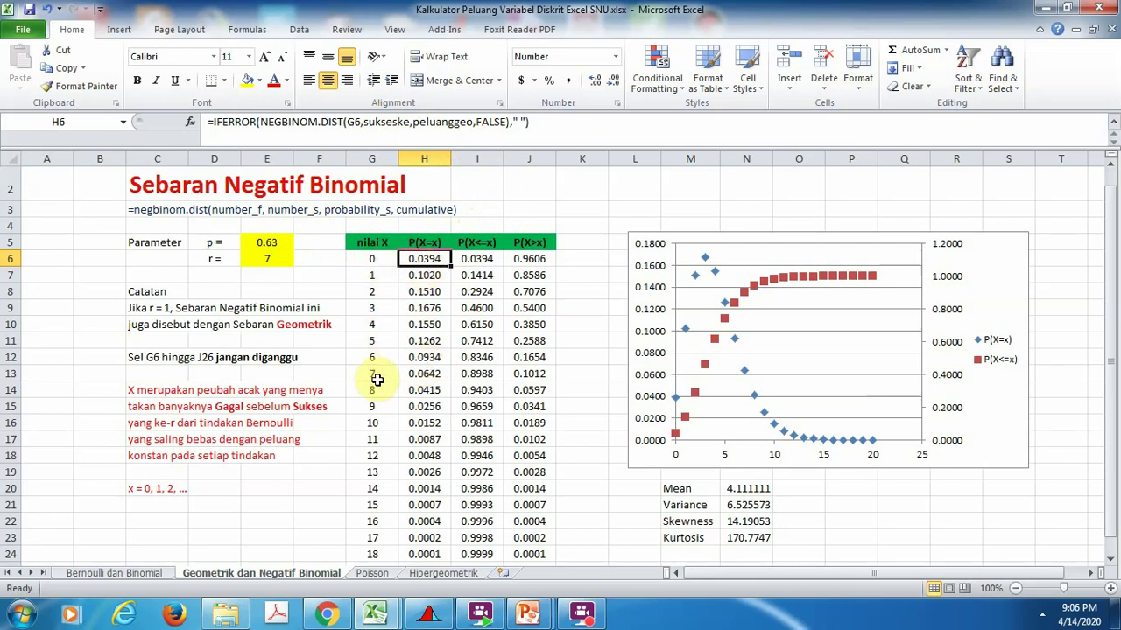
{"action": "left_click", "coordinate": [419, 374]}
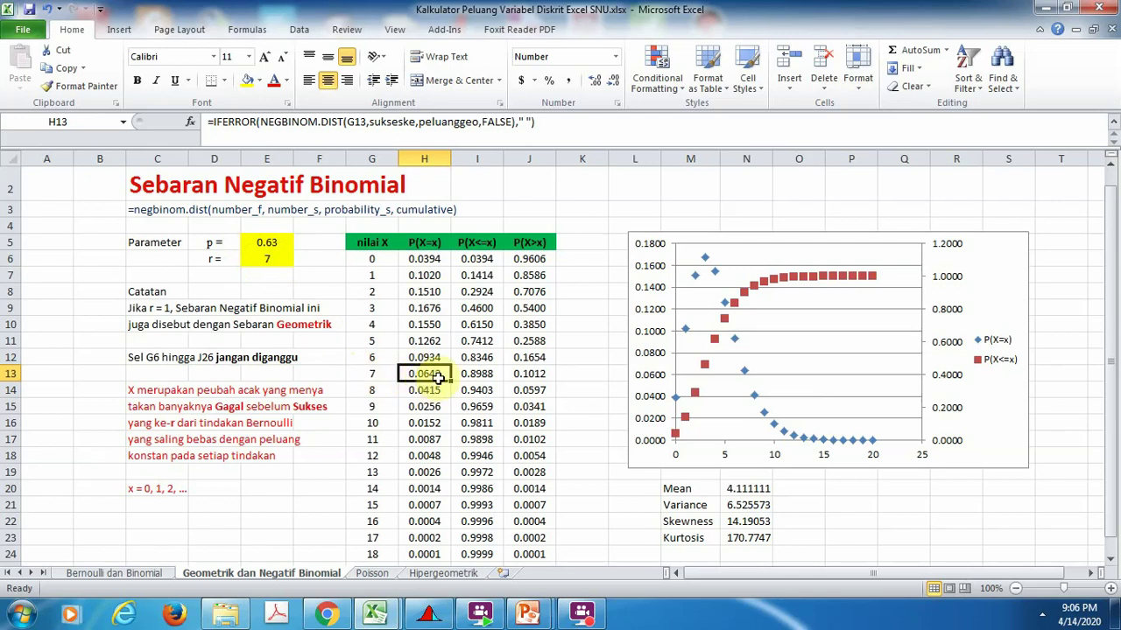
Step: Select the P(X=x) probabilities from H6 downward to check their sum, and return to H6
{"action": "left_click", "coordinate": [424, 258]}
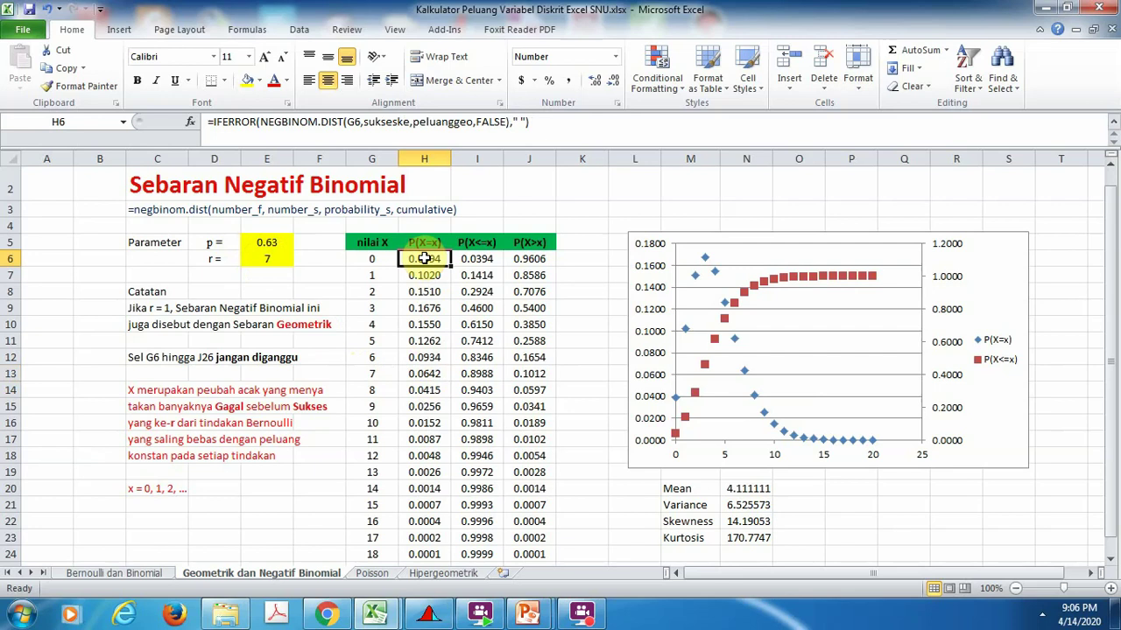
{"action": "key", "text": "shift+Down"}
{"action": "key", "text": "shift+Down"}
{"action": "key", "text": "shift+Down"}
{"action": "key", "text": "shift+Down"}
{"action": "key", "text": "shift+Down"}
{"action": "key", "text": "shift+Down"}
{"action": "key", "text": "shift+Down"}
{"action": "key", "text": "shift+Down"}
{"action": "key", "text": "shift+Down"}
{"action": "key", "text": "shift+Down"}
{"action": "key", "text": "shift+Down"}
{"action": "key", "text": "shift+Down"}
{"action": "key", "text": "shift+Down"}
{"action": "key", "text": "shift+Down"}
{"action": "key", "text": "shift+Down"}
{"action": "key", "text": "shift+Down"}
{"action": "key", "text": "shift+Down"}
{"action": "key", "text": "shift+Down"}
{"action": "key", "text": "shift+Down"}
{"action": "key", "text": "shift+Down"}
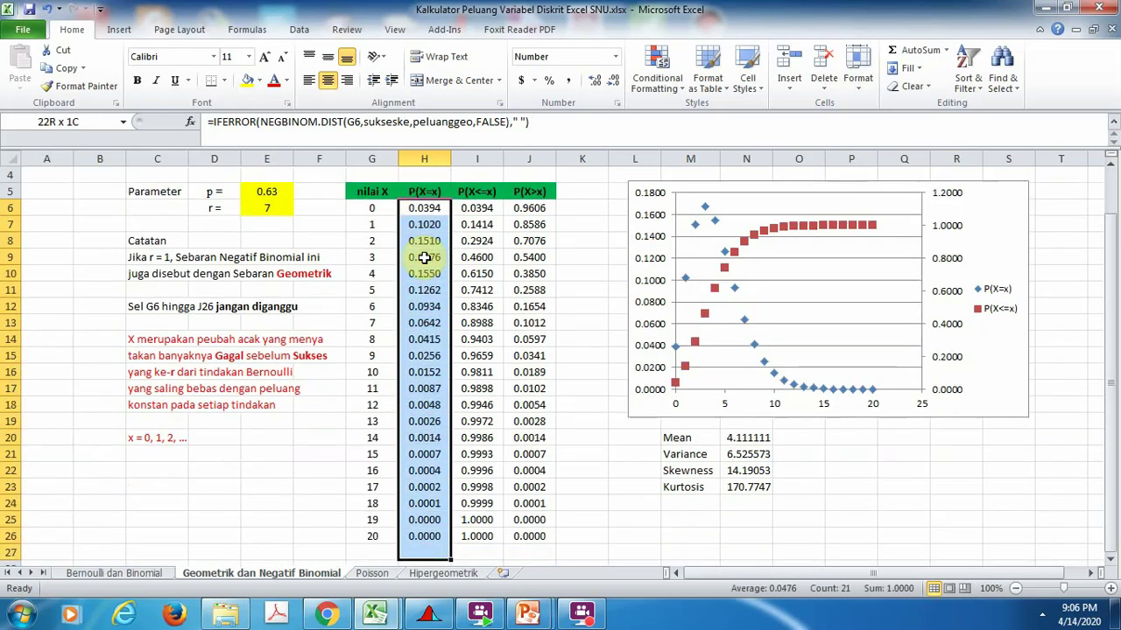
{"action": "key", "text": "shift+Up"}
{"action": "key", "text": "shift+Up"}
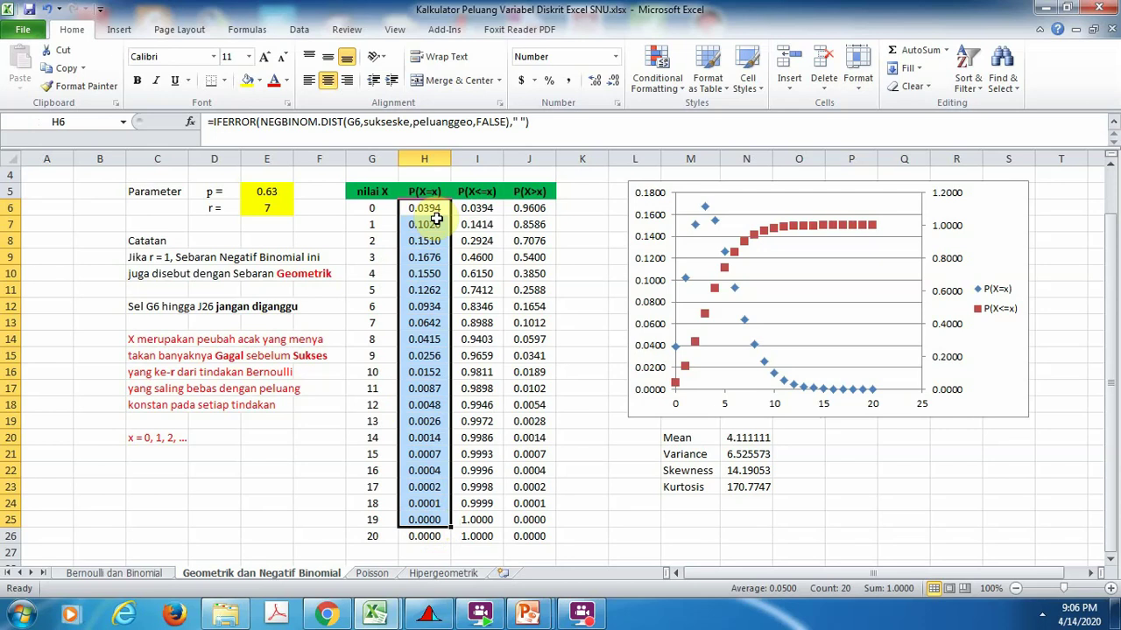
{"action": "key", "text": "Down"}
{"action": "key", "text": "Down"}
{"action": "key", "text": "ctrl+Down"}
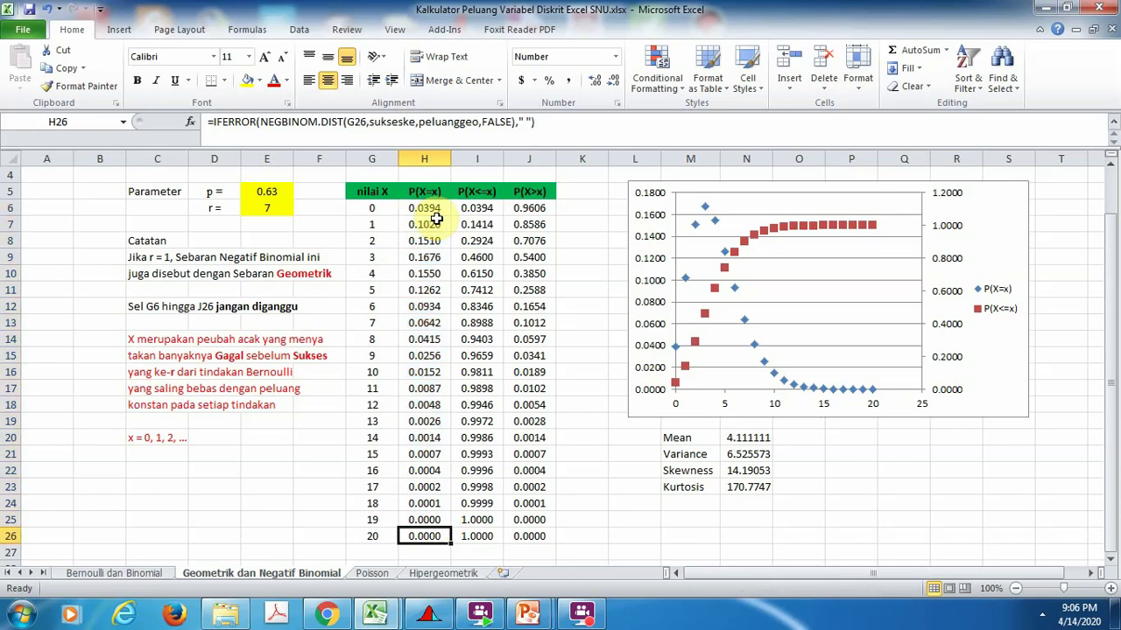
{"action": "key", "text": "ctrl+Up"}
{"action": "key", "text": "Down"}
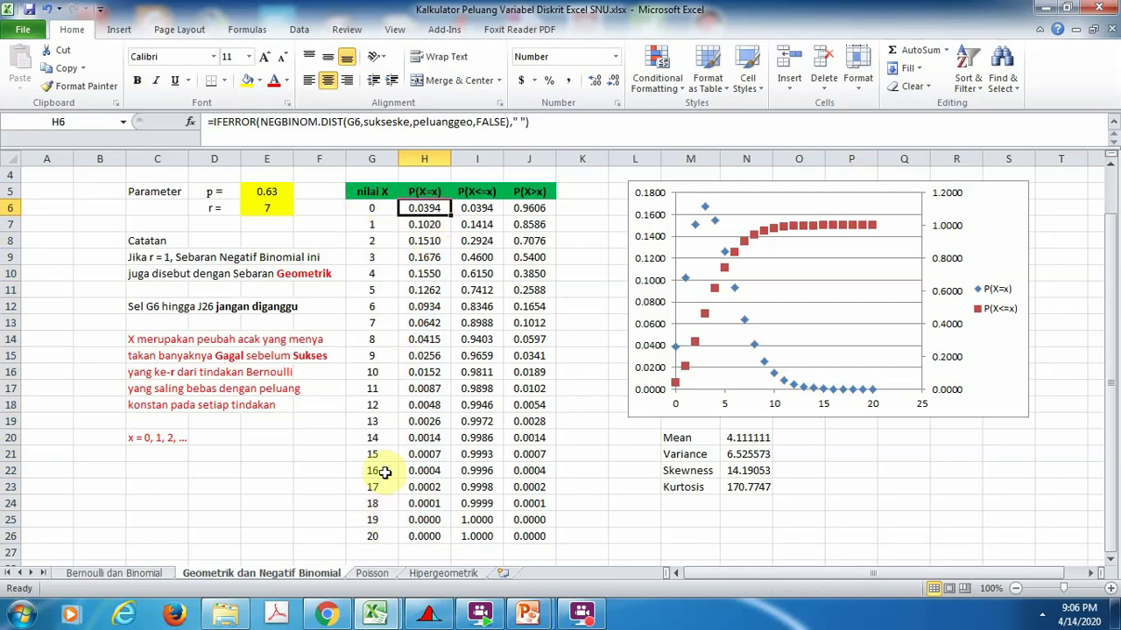
Step: Compare the cumulative P(X<=x) formula in I6 with the P(X=x) formula in H6
{"action": "left_click", "coordinate": [480, 211]}
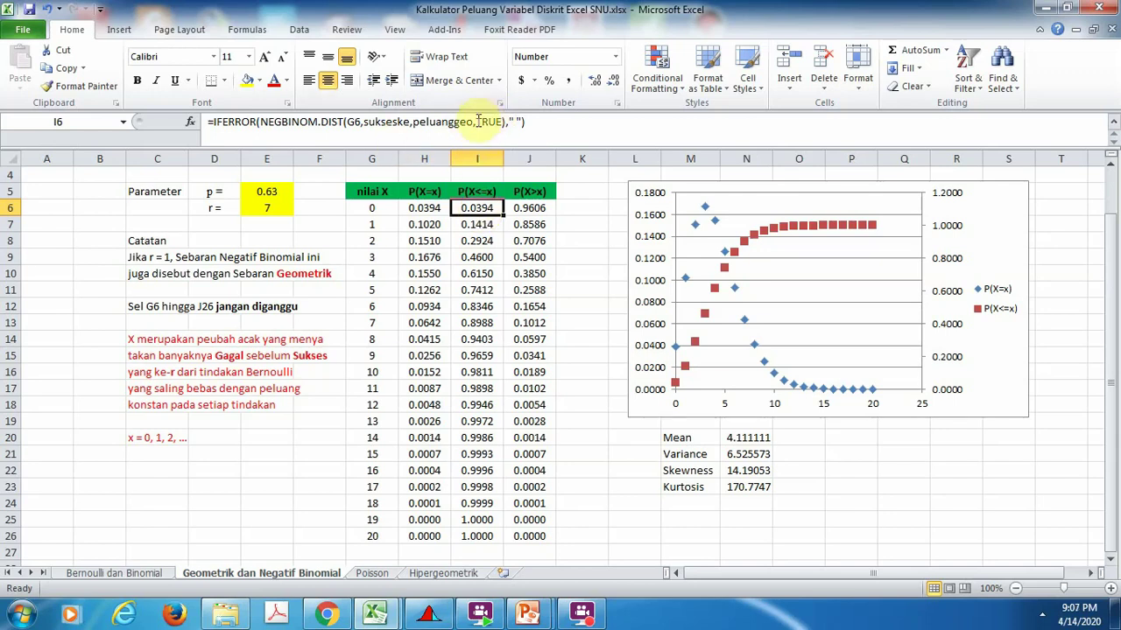
{"action": "left_click", "coordinate": [429, 210]}
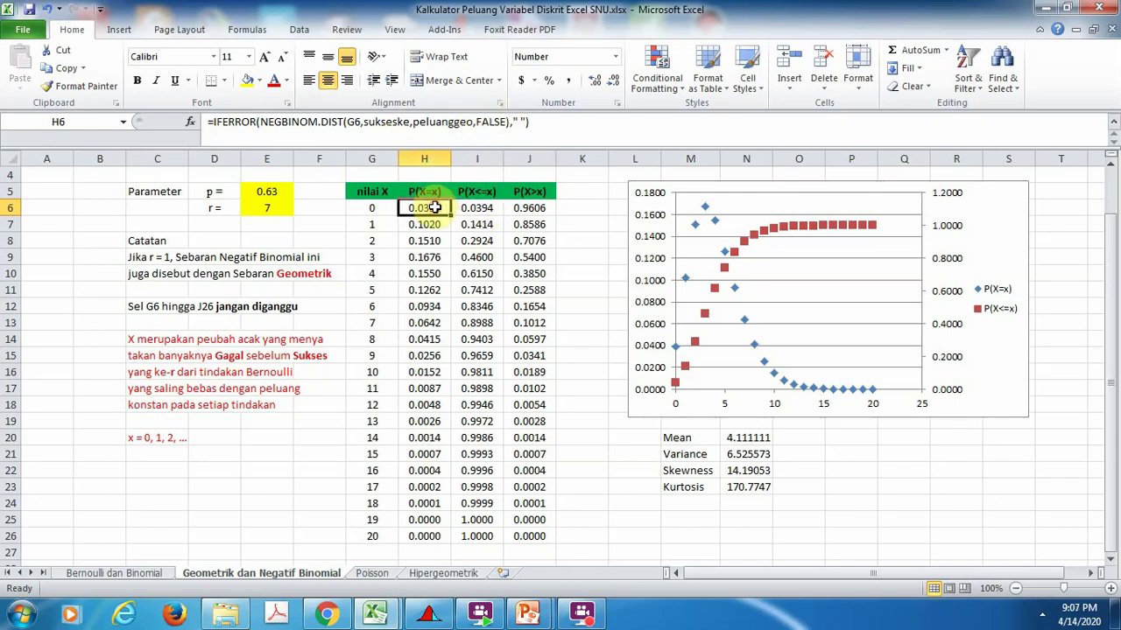
{"action": "left_click", "coordinate": [478, 210]}
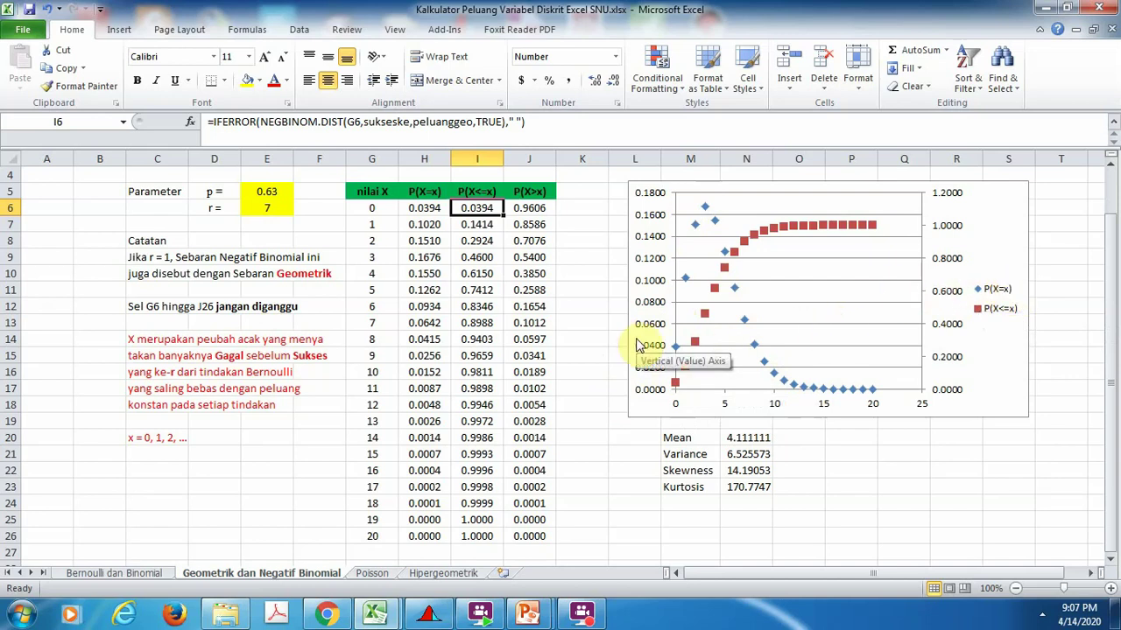
Step: Set the success probability p to 0.37 and shift the probability chart slightly
{"action": "left_click", "coordinate": [270, 194]}
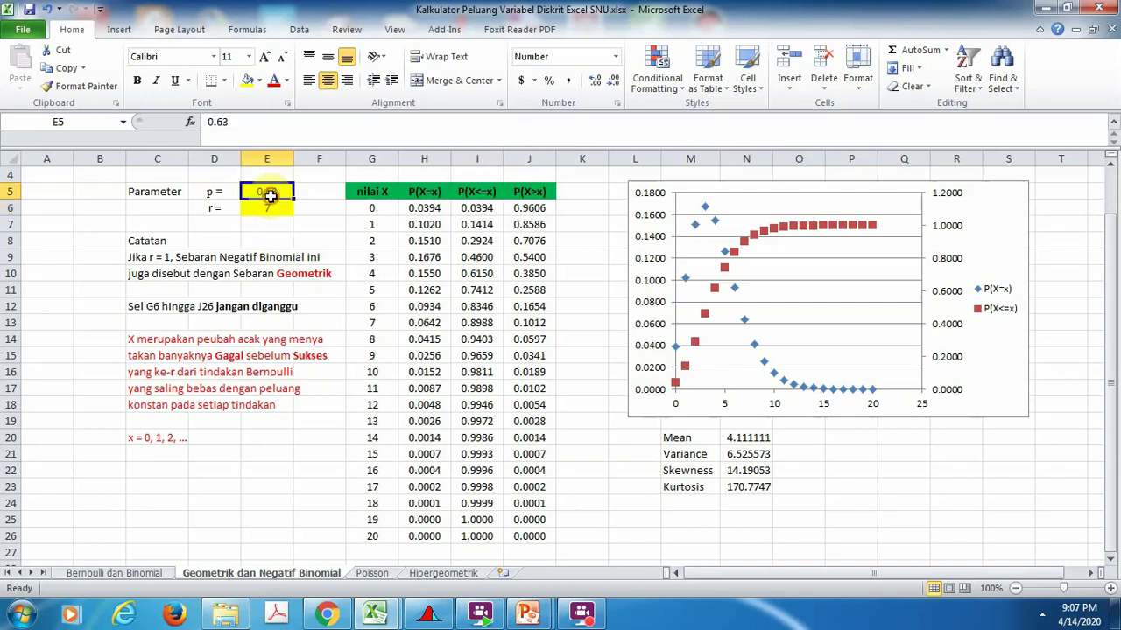
{"action": "type", "text": "0"}
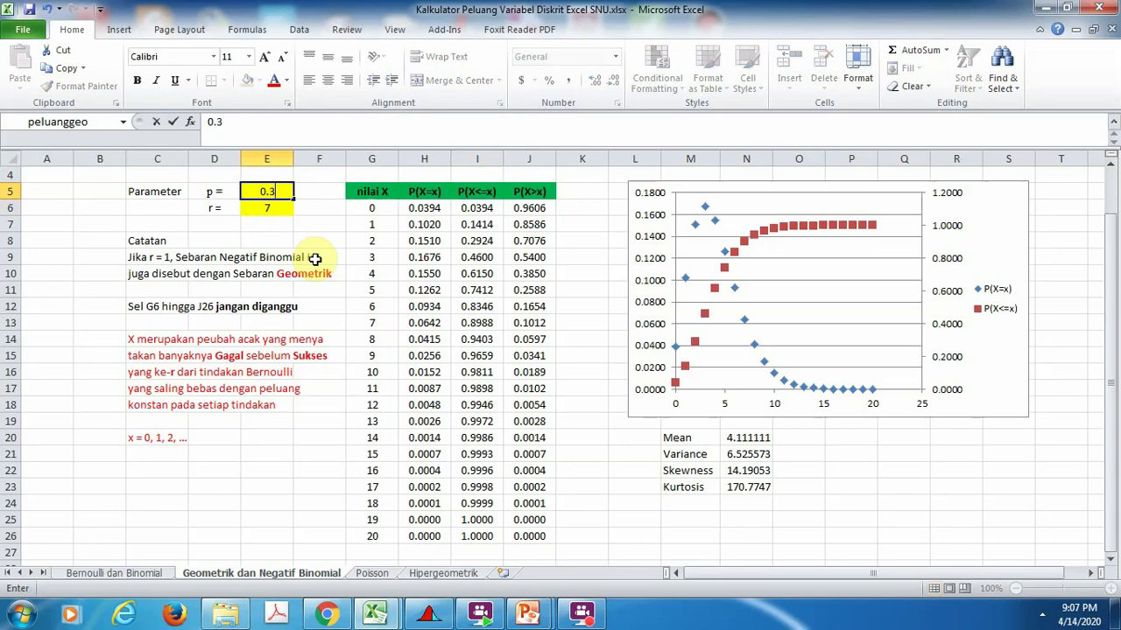
{"action": "key", "text": "Return"}
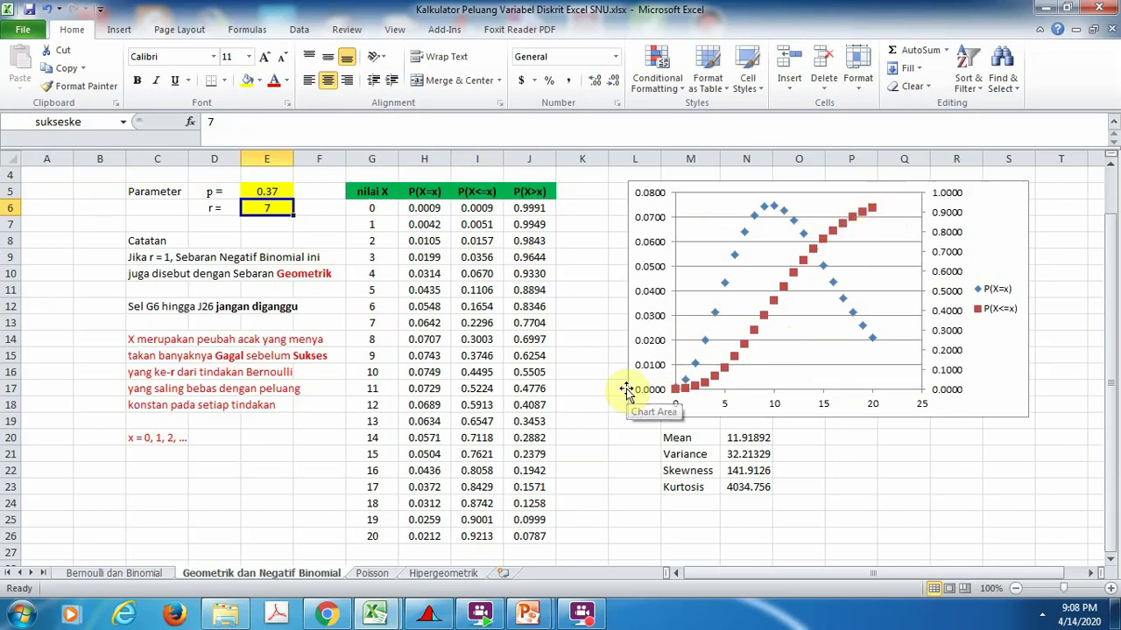
{"action": "mouse_move", "coordinate": [624, 389]}
{"action": "left_mouse_down"}
{"action": "mouse_move", "coordinate": [743, 458]}
{"action": "mouse_move", "coordinate": [776, 338]}
{"action": "mouse_move", "coordinate": [633, 420]}
{"action": "mouse_move", "coordinate": [618, 385]}
{"action": "left_mouse_up"}
{"action": "left_click", "coordinate": [582, 386]}
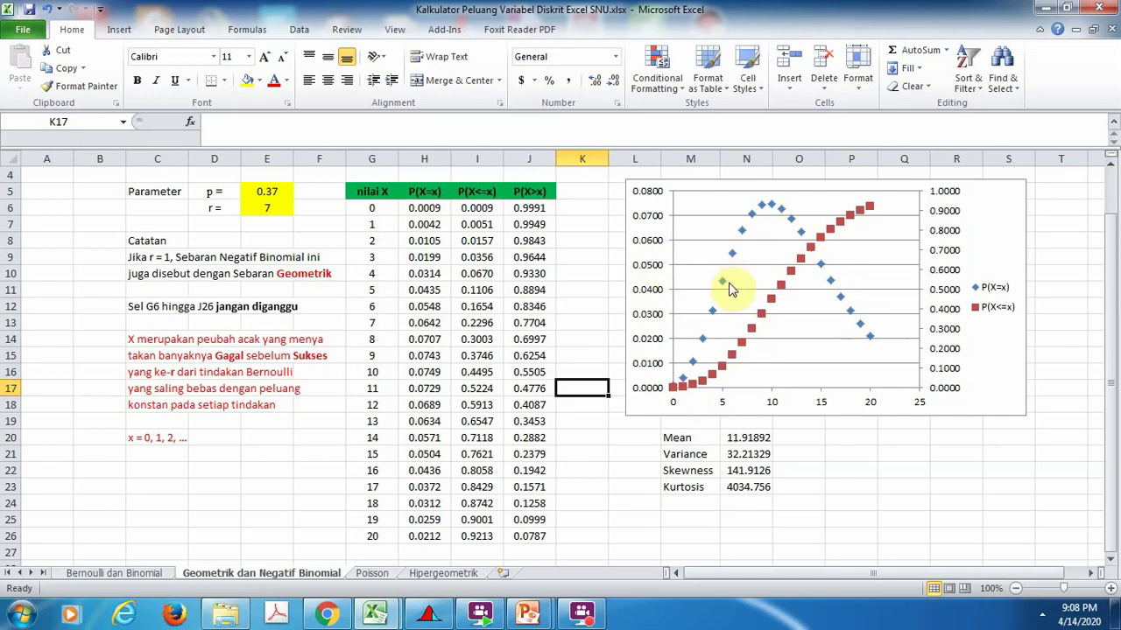
Step: Set the parameter r to 5
{"action": "left_click", "coordinate": [261, 212]}
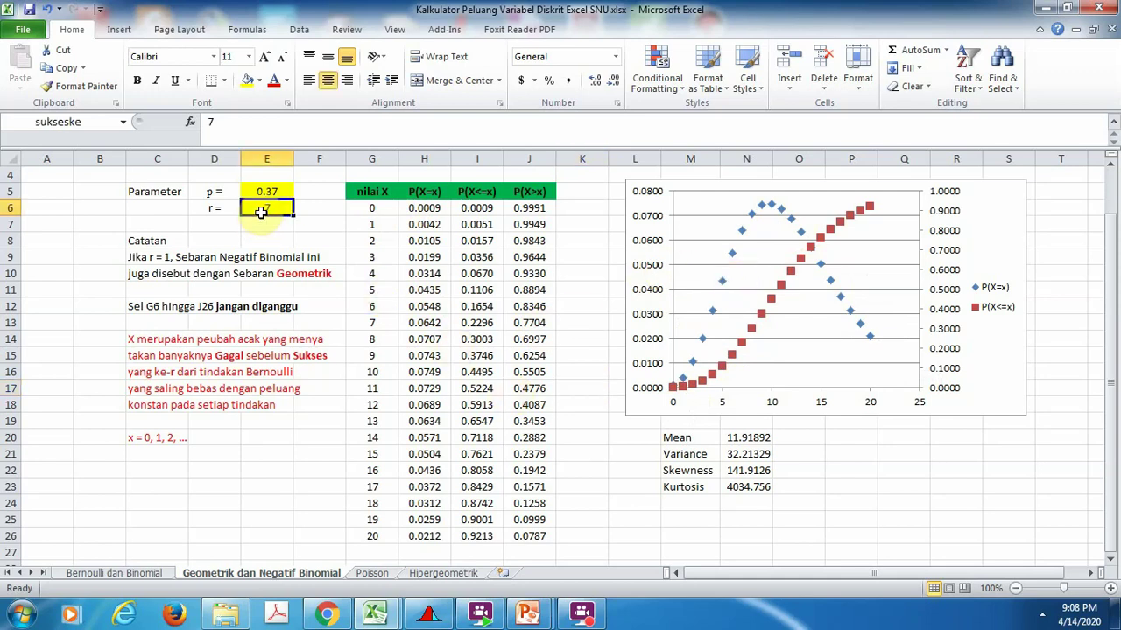
{"action": "type", "text": "5"}
{"action": "key", "text": "Return"}
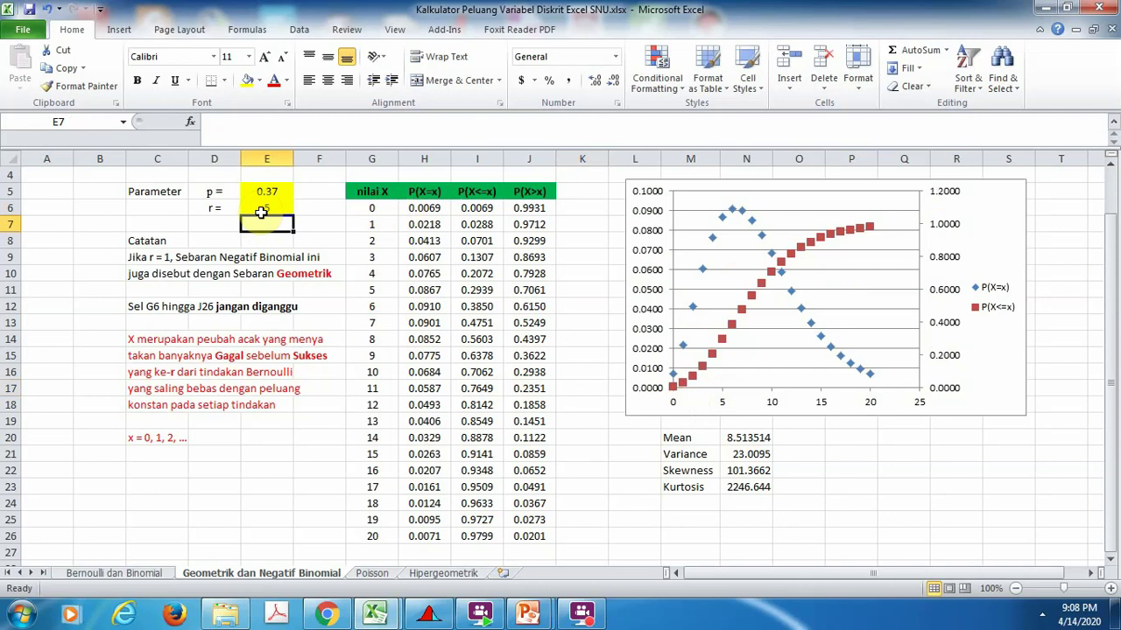
Step: Format the mean, variance, skewness and kurtosis values to four decimal places and inspect the skewness formula
{"action": "left_click", "coordinate": [745, 439]}
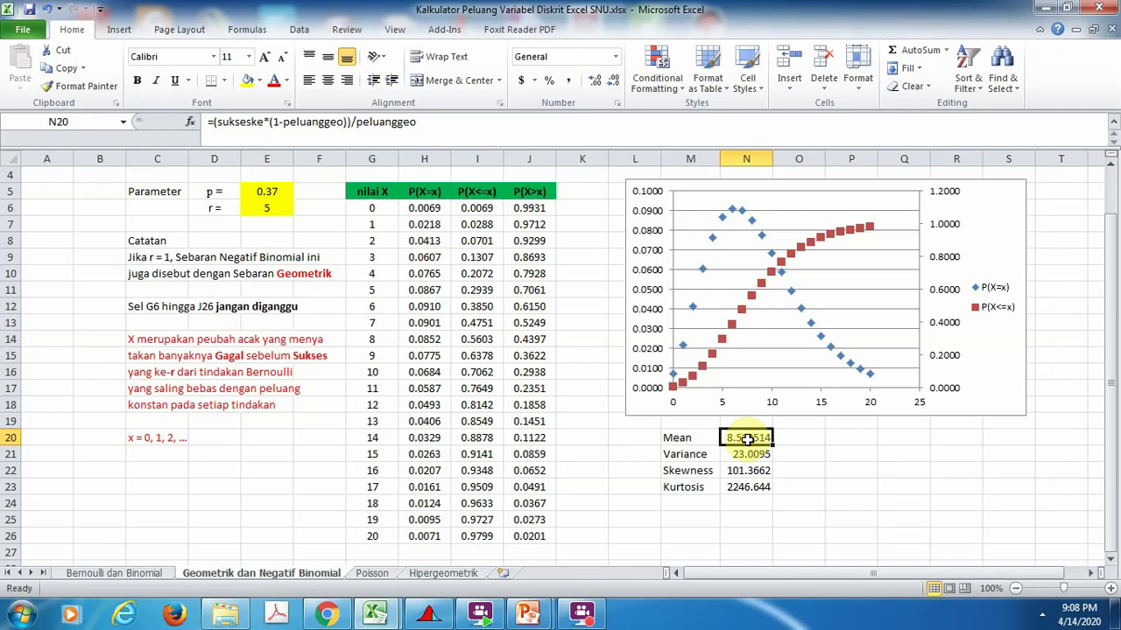
{"action": "left_click_drag", "start_coordinate": [746, 439], "coordinate": [746, 489]}
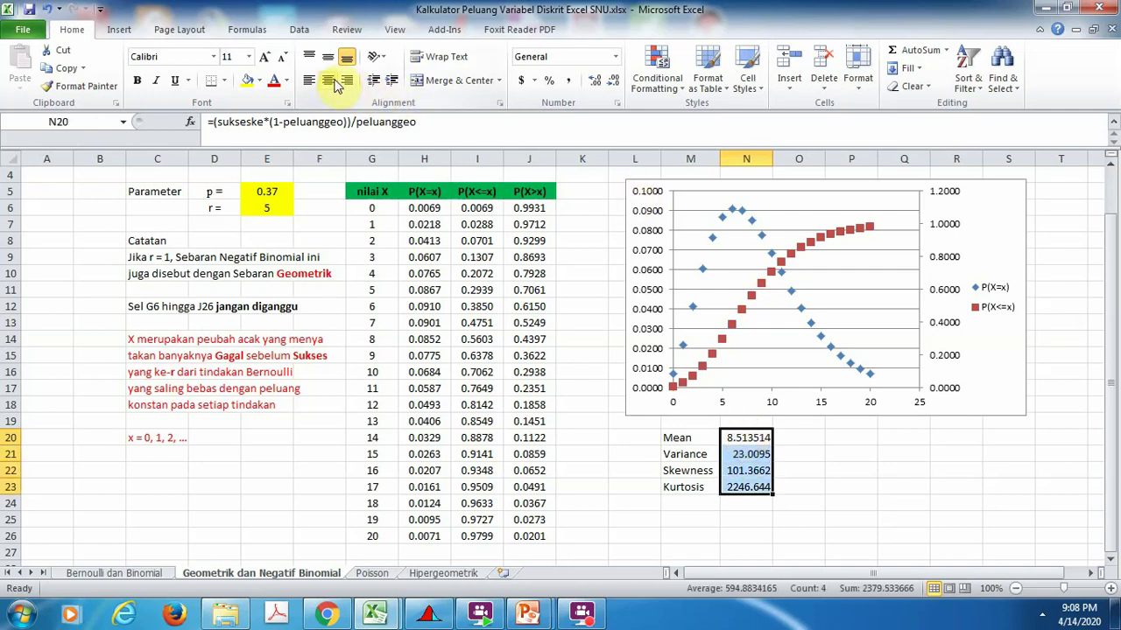
{"action": "left_click", "coordinate": [610, 83]}
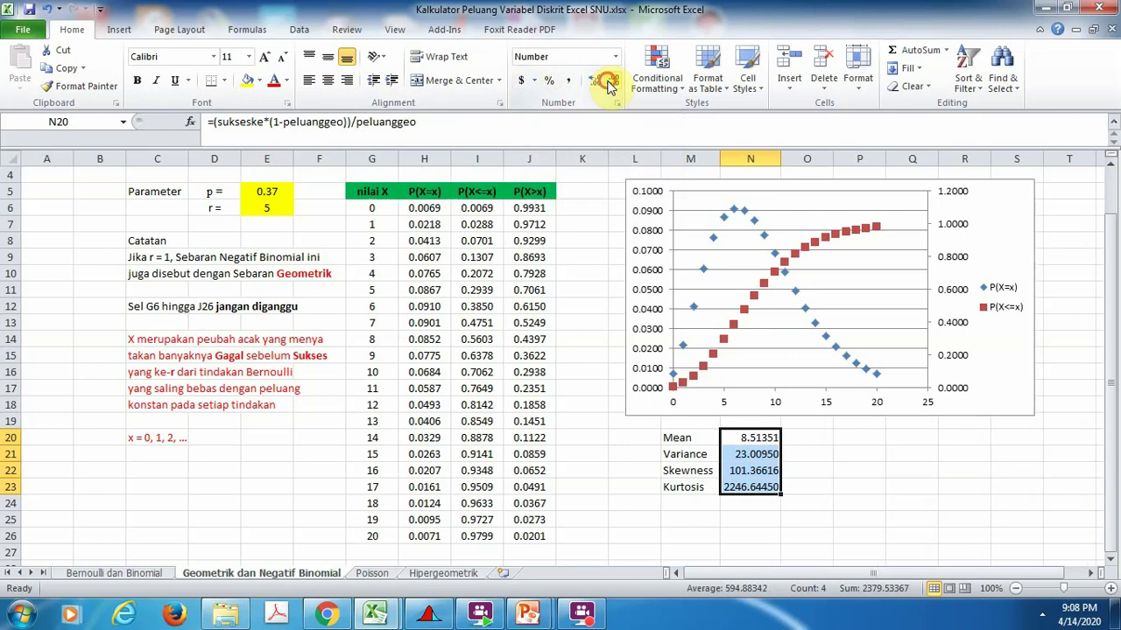
{"action": "left_click", "coordinate": [611, 83]}
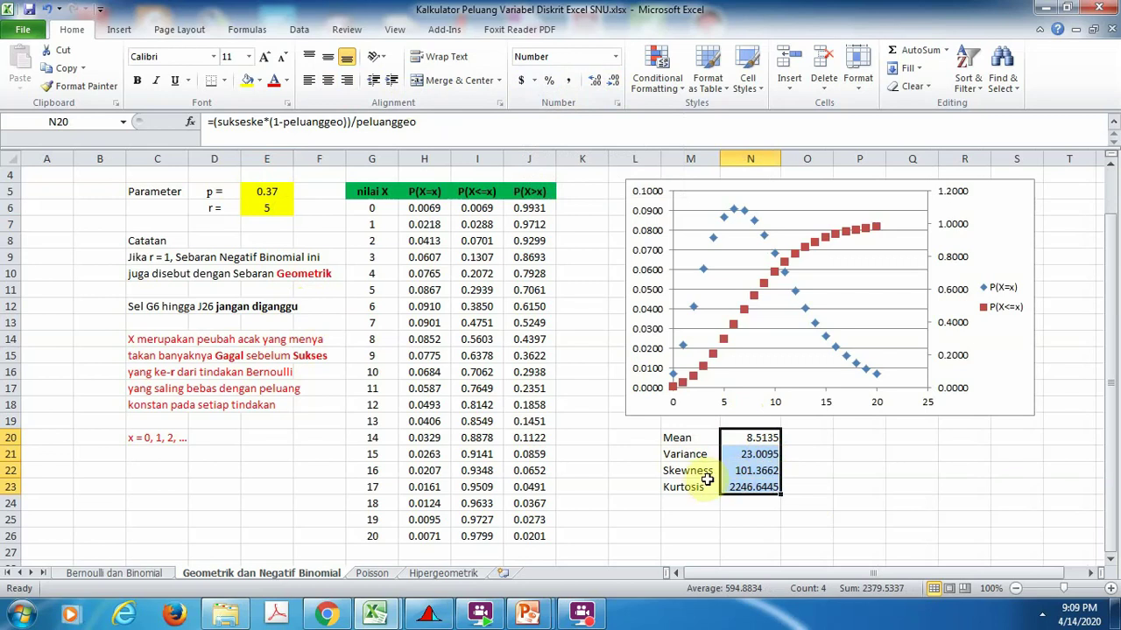
{"action": "left_click", "coordinate": [762, 472]}
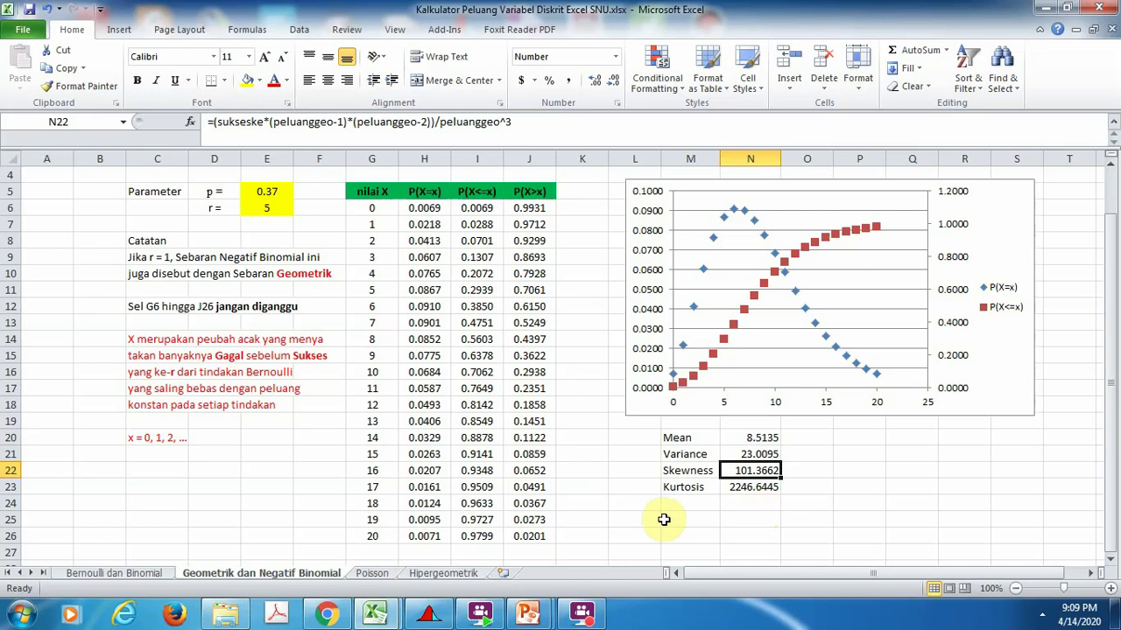
Step: Set the parameter r to 1 for the geometric distribution
{"action": "left_click", "coordinate": [265, 211]}
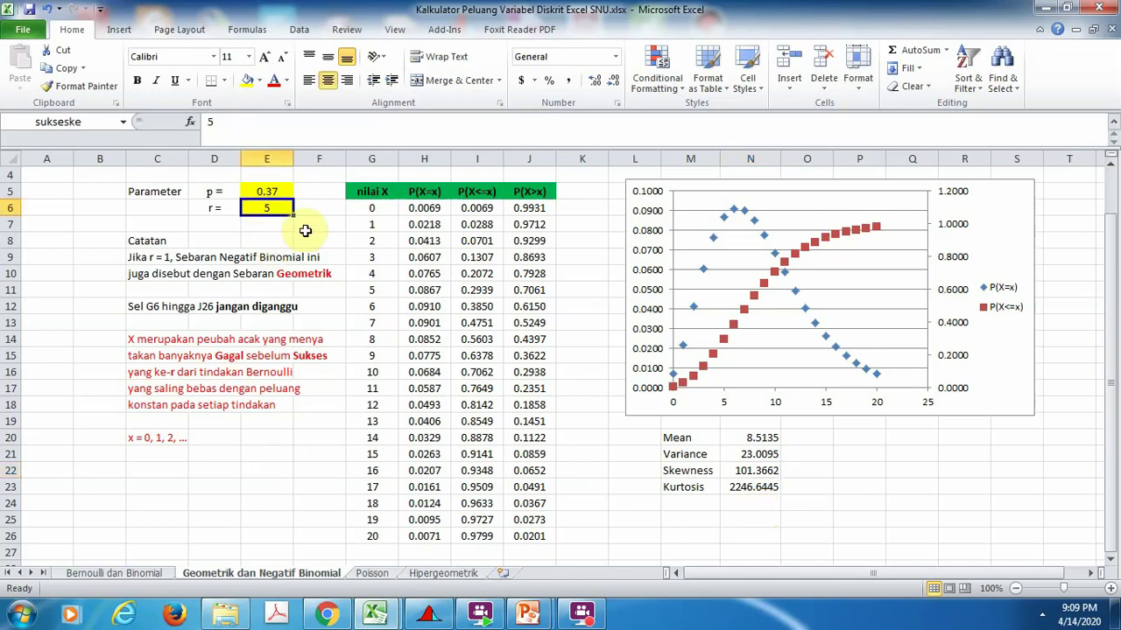
{"action": "type", "text": "1"}
{"action": "key", "text": "Return"}
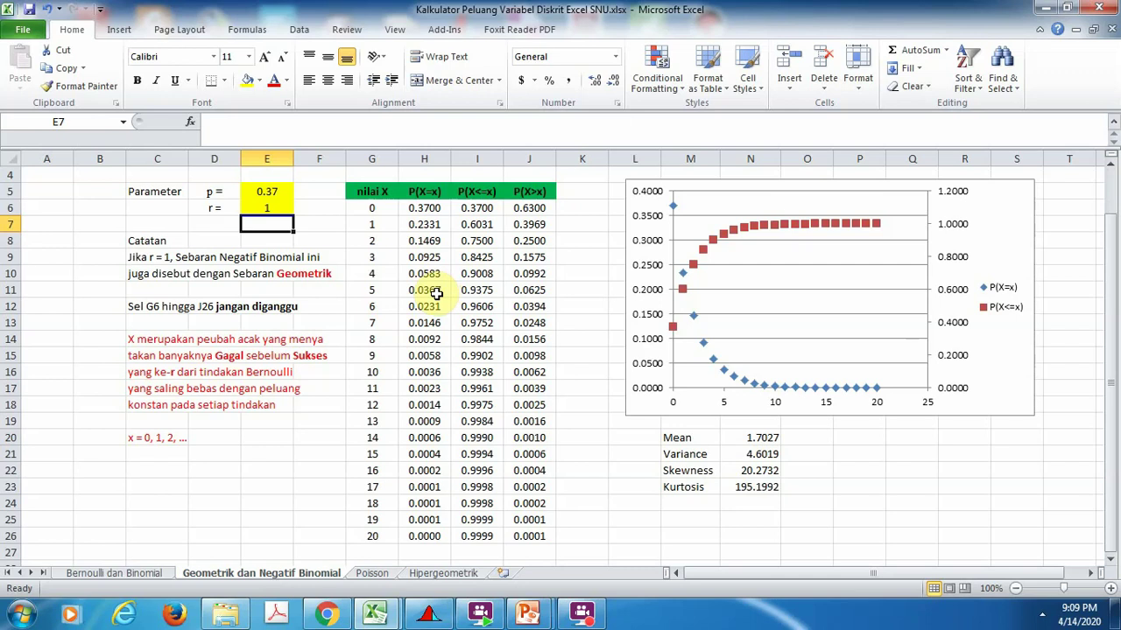
Step: Compute the geometric probability for x = 6 manually in D22 with =(1-peluanggeo)^6*peluanggeo and review the formula
{"action": "left_click", "coordinate": [216, 472]}
{"action": "type", "text": "="}
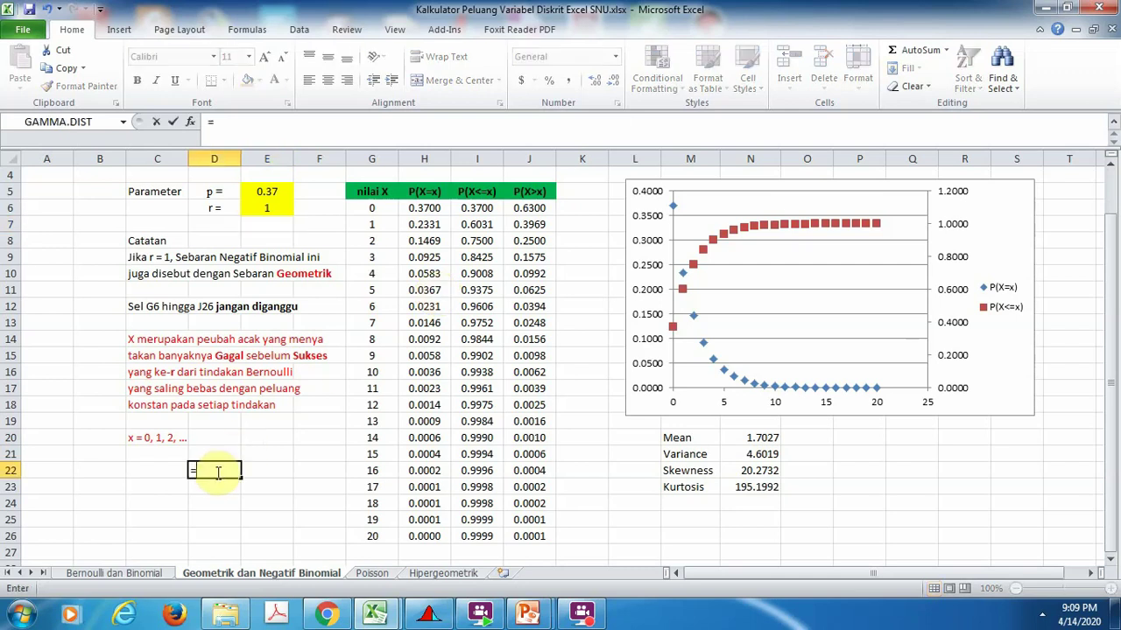
{"action": "type", "text": "(1-"}
{"action": "left_click", "coordinate": [263, 192]}
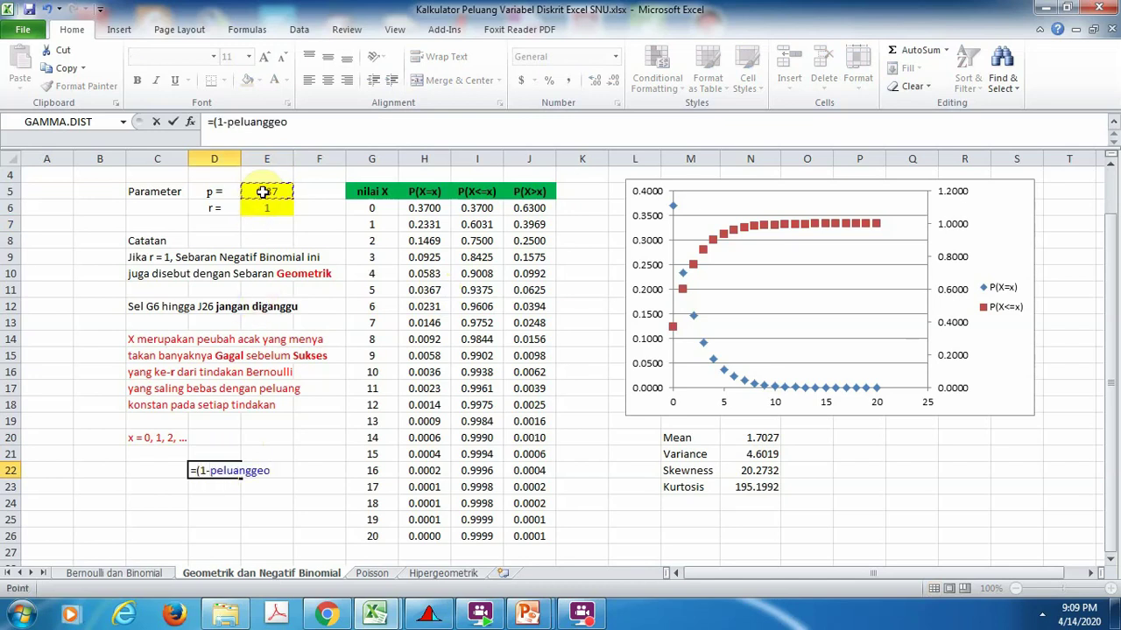
{"action": "type", "text": ")^6*"}
{"action": "left_click", "coordinate": [263, 192]}
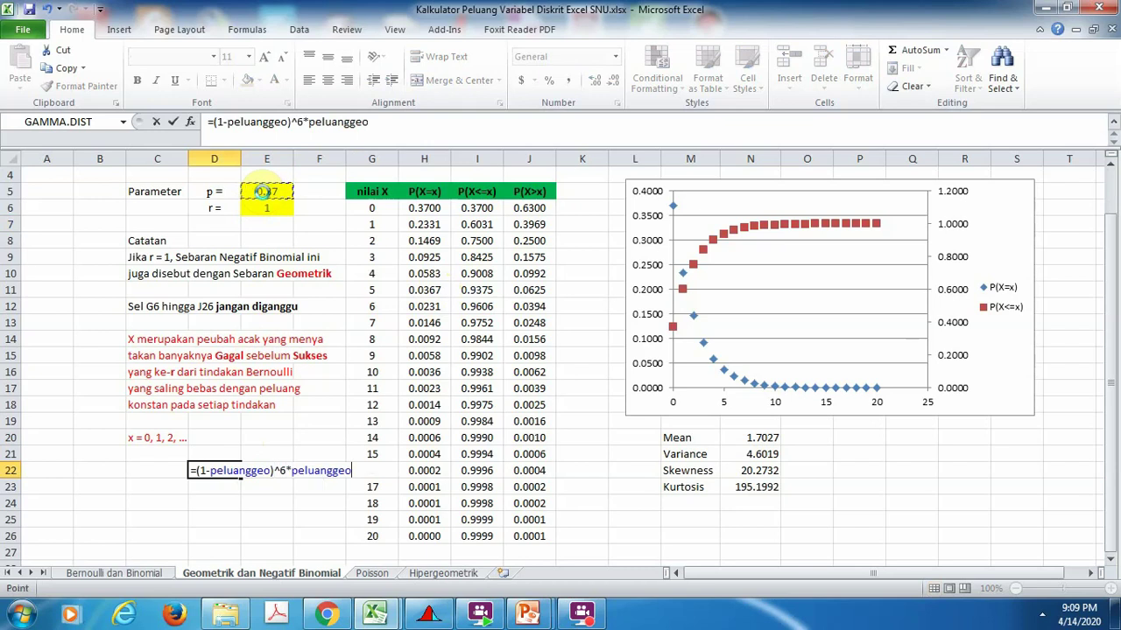
{"action": "key", "text": "Return"}
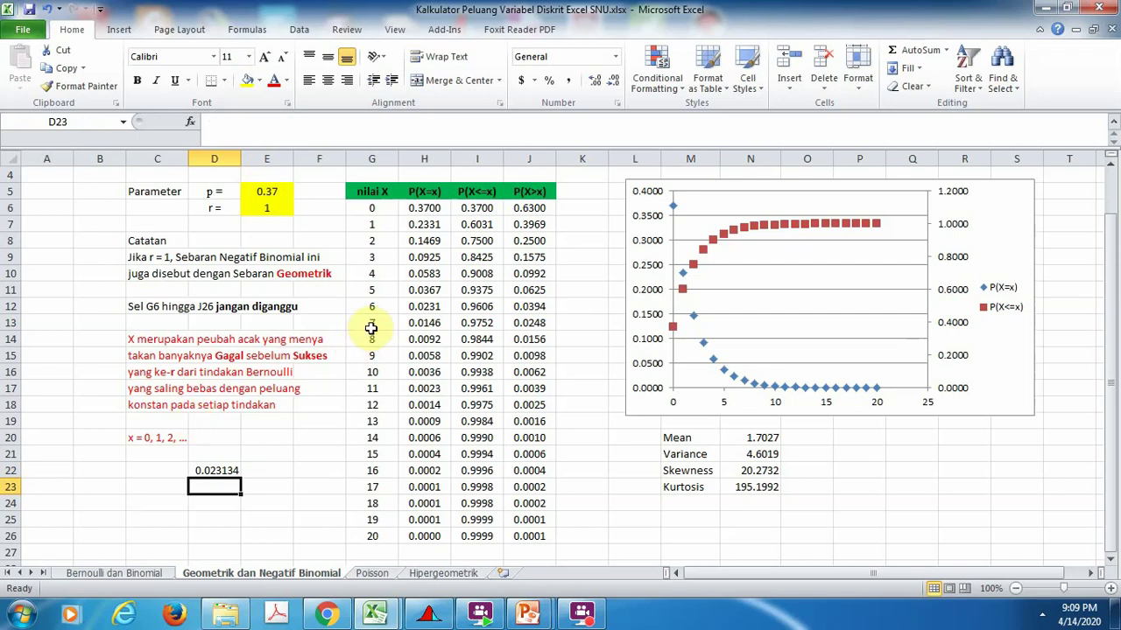
{"action": "left_click", "coordinate": [207, 470]}
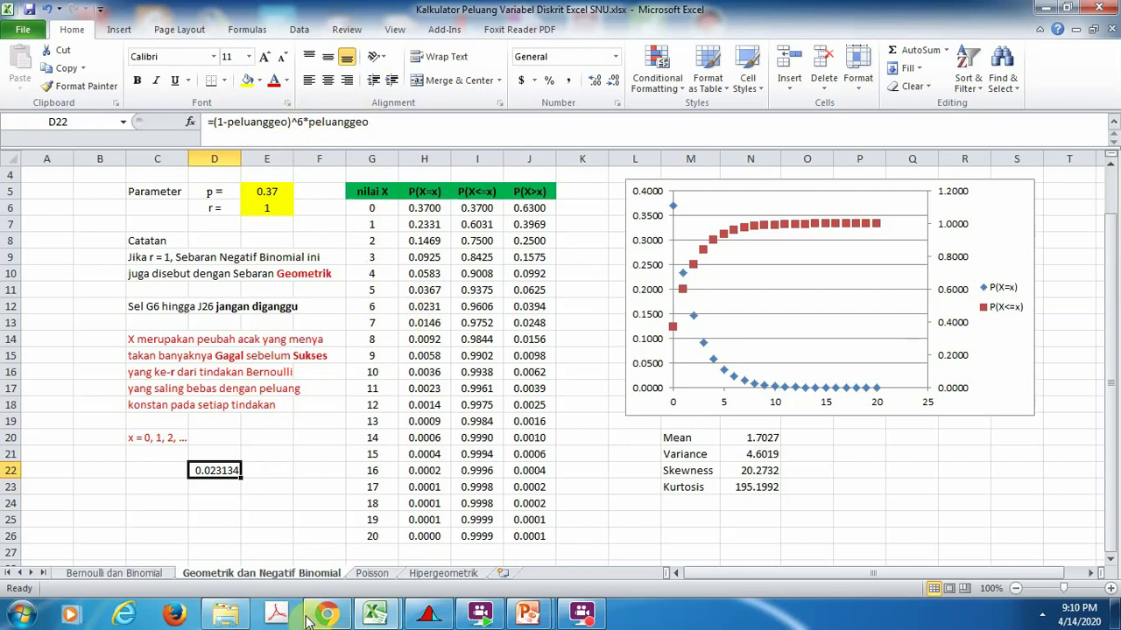
Step: Clear the manual check formula from D22
{"action": "mouse_move", "coordinate": [311, 618]}
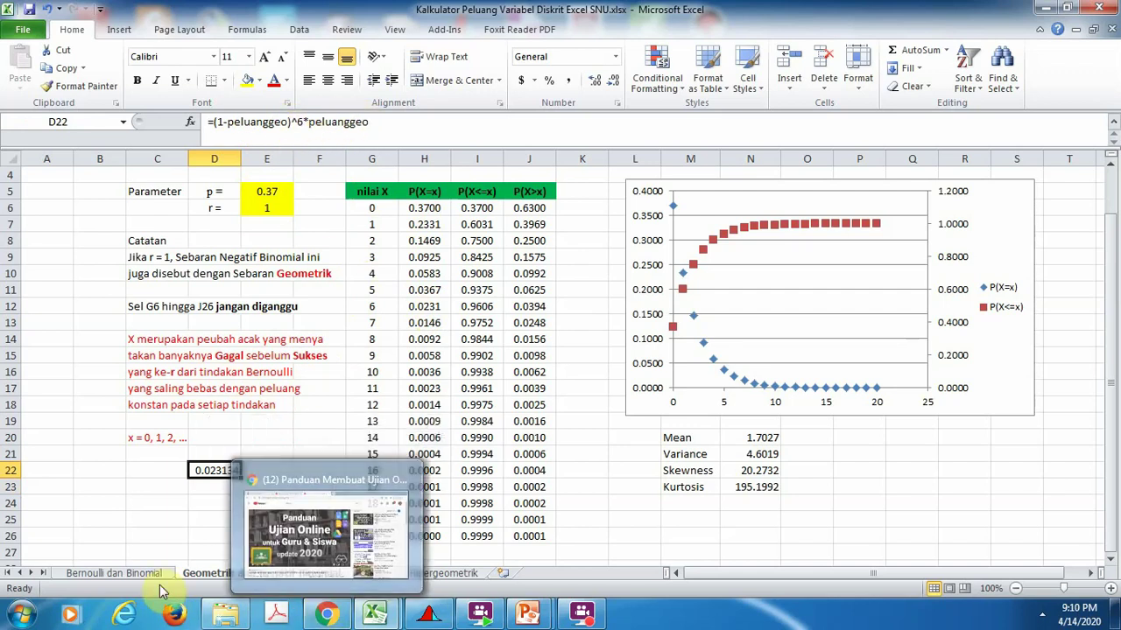
{"action": "left_click", "coordinate": [158, 529]}
{"action": "key", "text": "Down"}
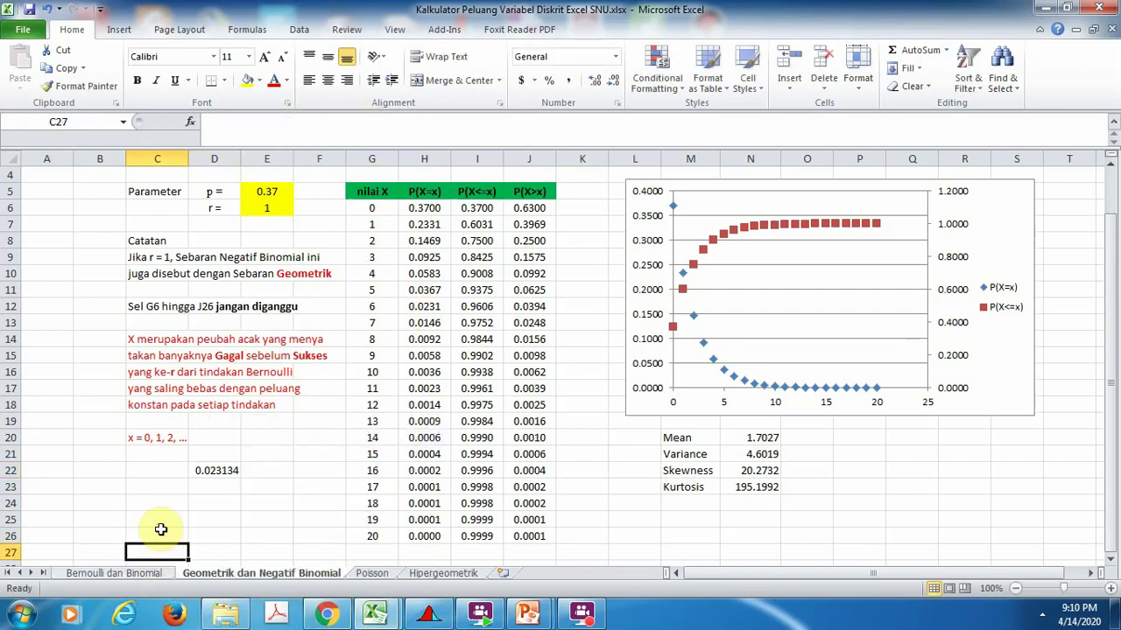
{"action": "key", "text": "Up"}
{"action": "key", "text": "Up"}
{"action": "key", "text": "Up"}
{"action": "key", "text": "Up"}
{"action": "key", "text": "Up"}
{"action": "key", "text": "Right"}
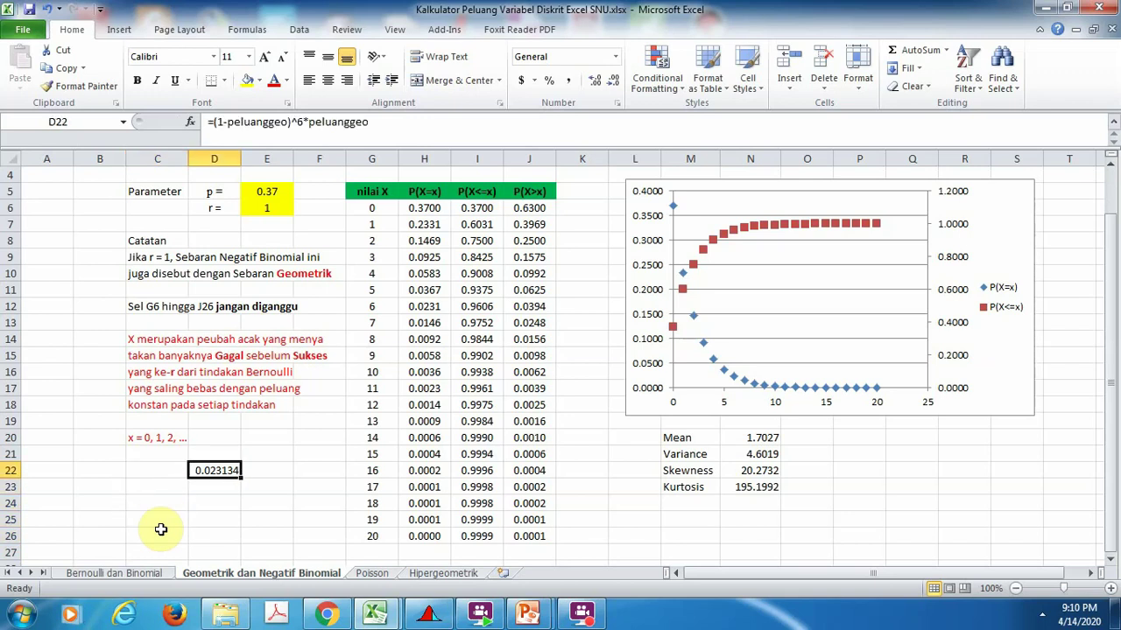
{"action": "key", "text": "Delete"}
{"action": "key", "text": "Up"}
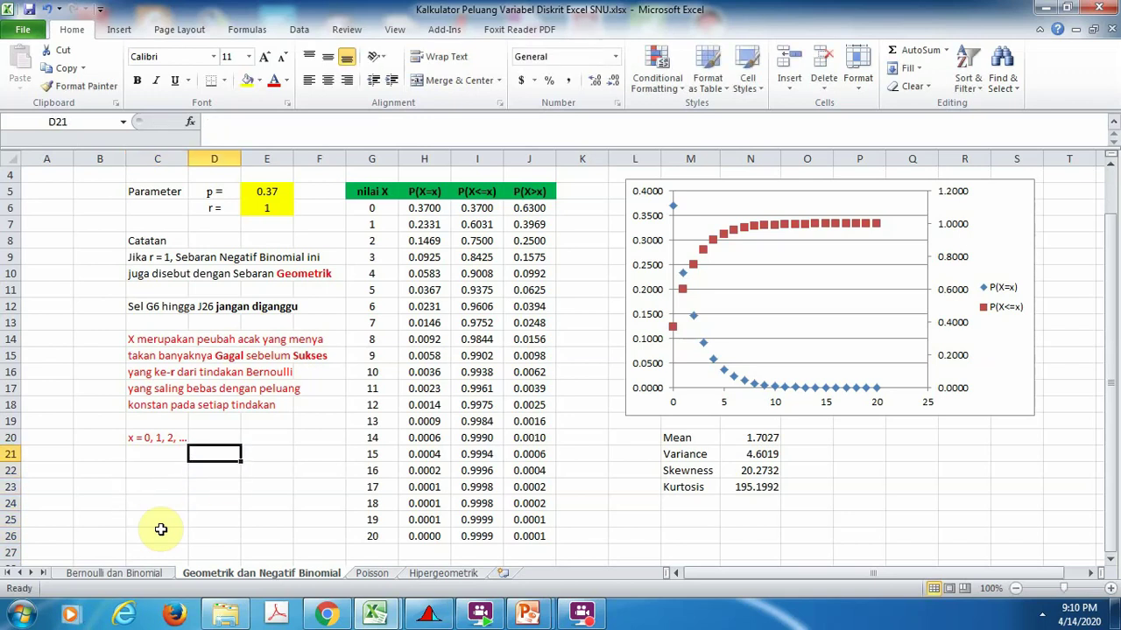
Step: Switch to PQRS and choose the negative-binomial distribution
{"action": "left_click", "coordinate": [427, 618]}
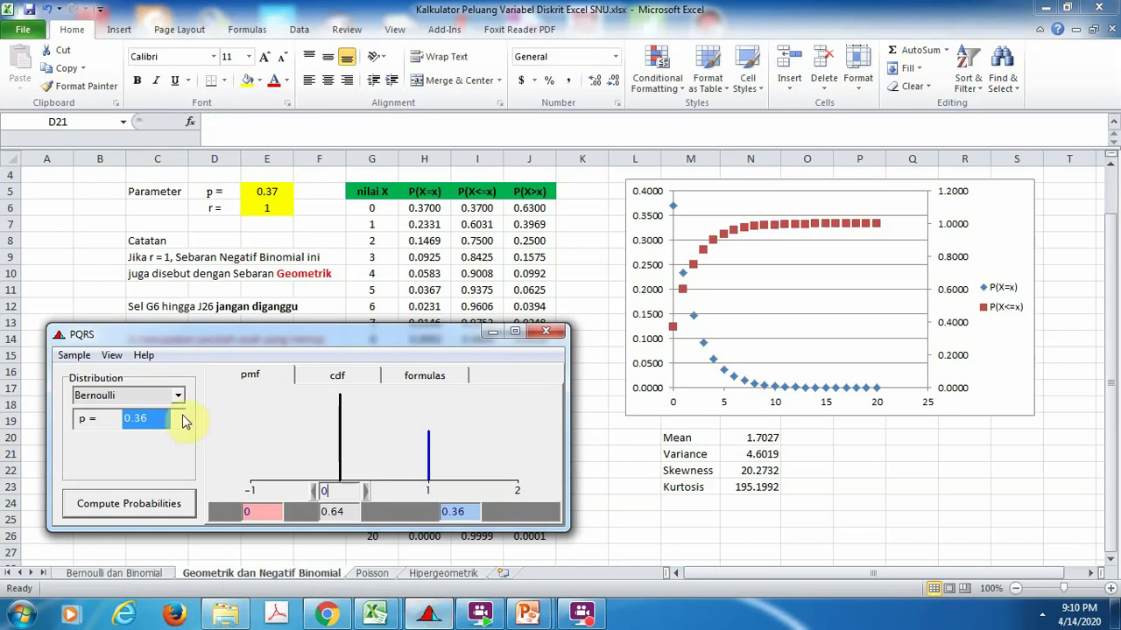
{"action": "left_click", "coordinate": [179, 399]}
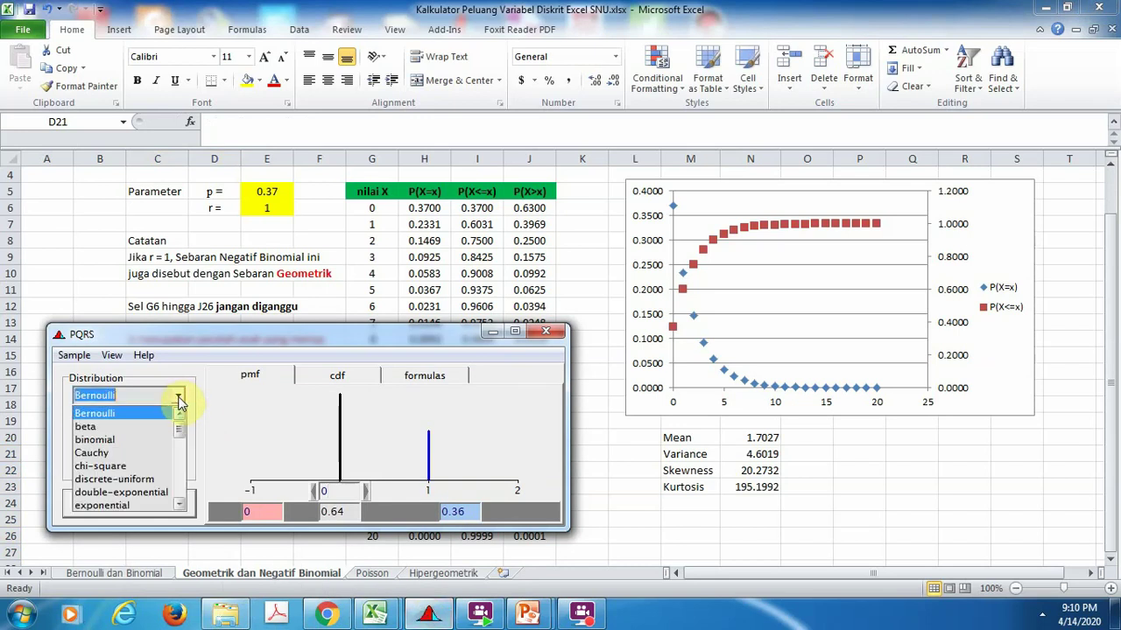
{"action": "left_click", "coordinate": [178, 478]}
{"action": "left_click", "coordinate": [178, 478]}
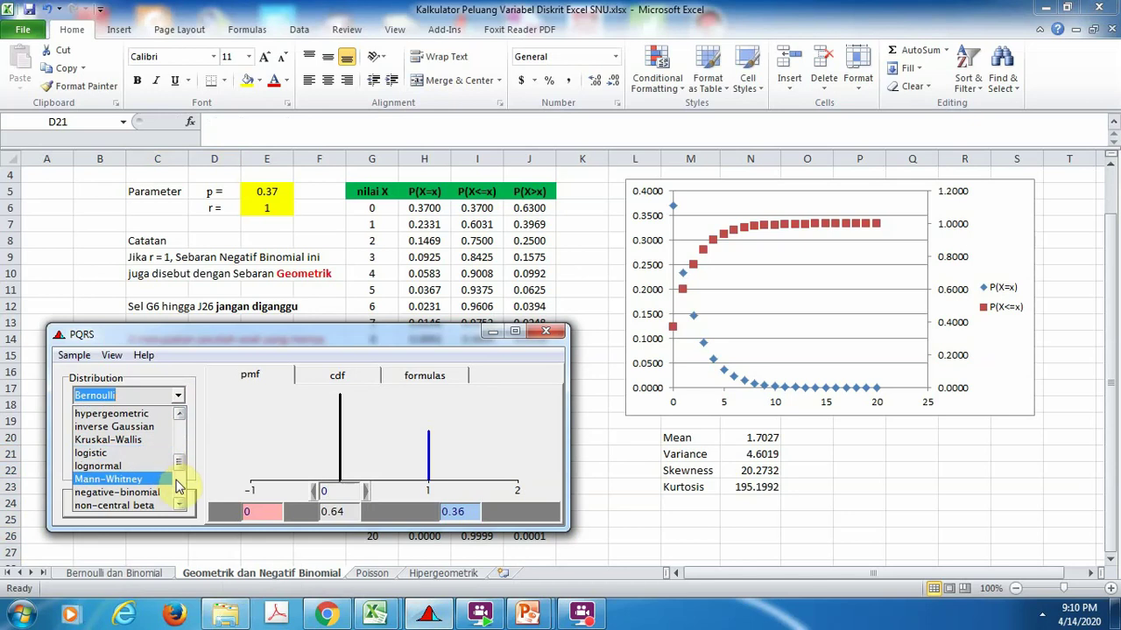
{"action": "left_click", "coordinate": [156, 492]}
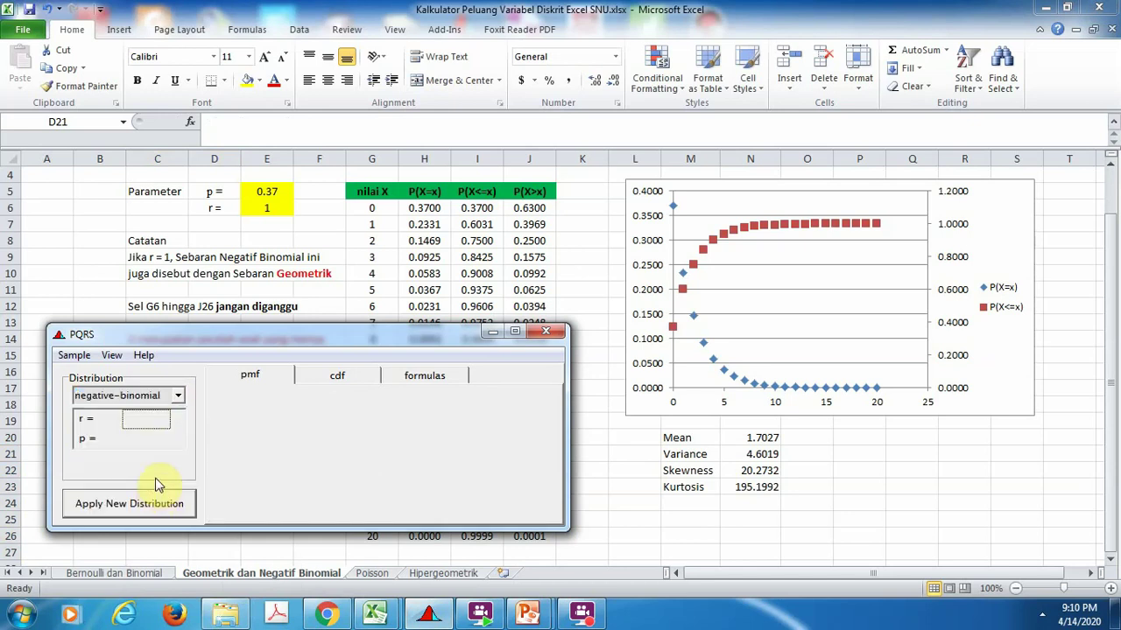
Step: Set the negative-binomial parameters to r = 7 and p = 0.37 and apply the distribution
{"action": "left_click", "coordinate": [146, 420]}
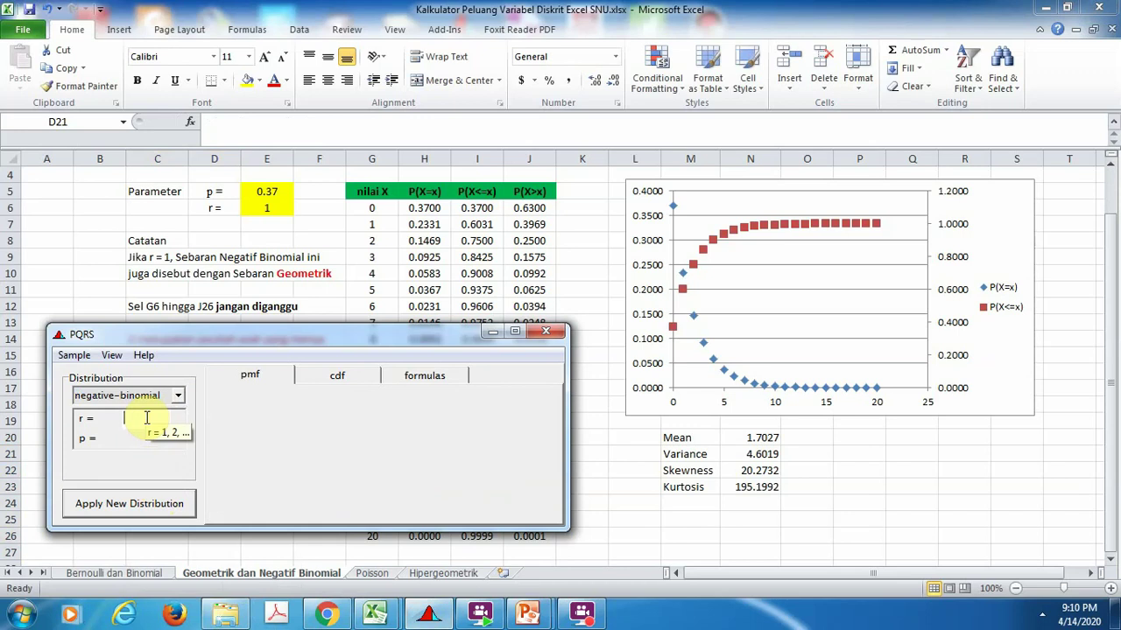
{"action": "type", "text": "7"}
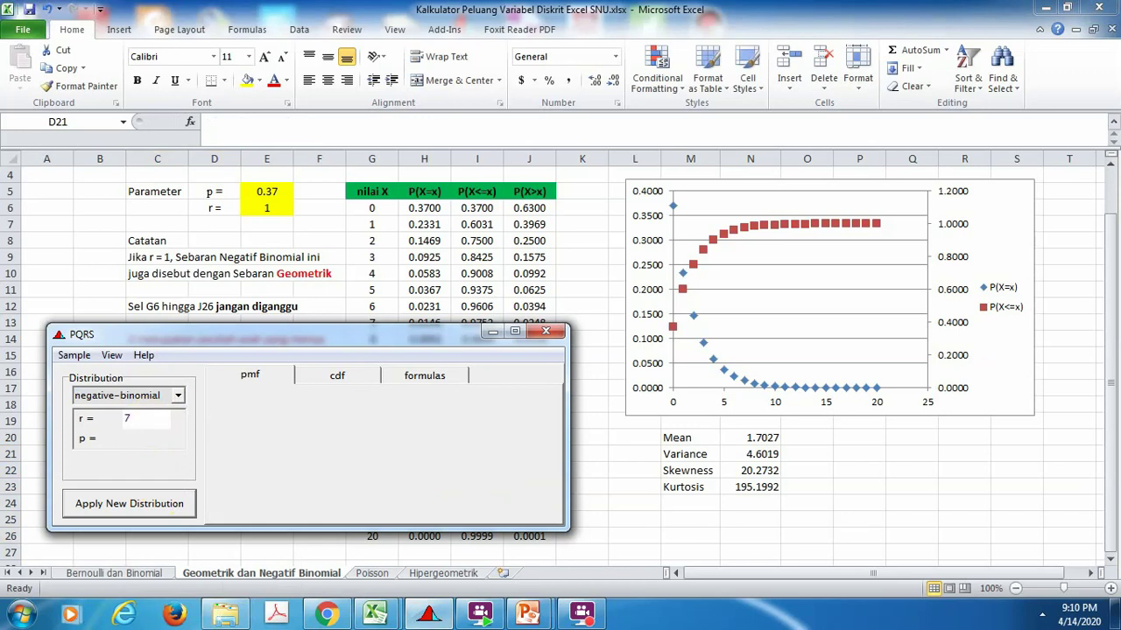
{"action": "left_click", "coordinate": [127, 440]}
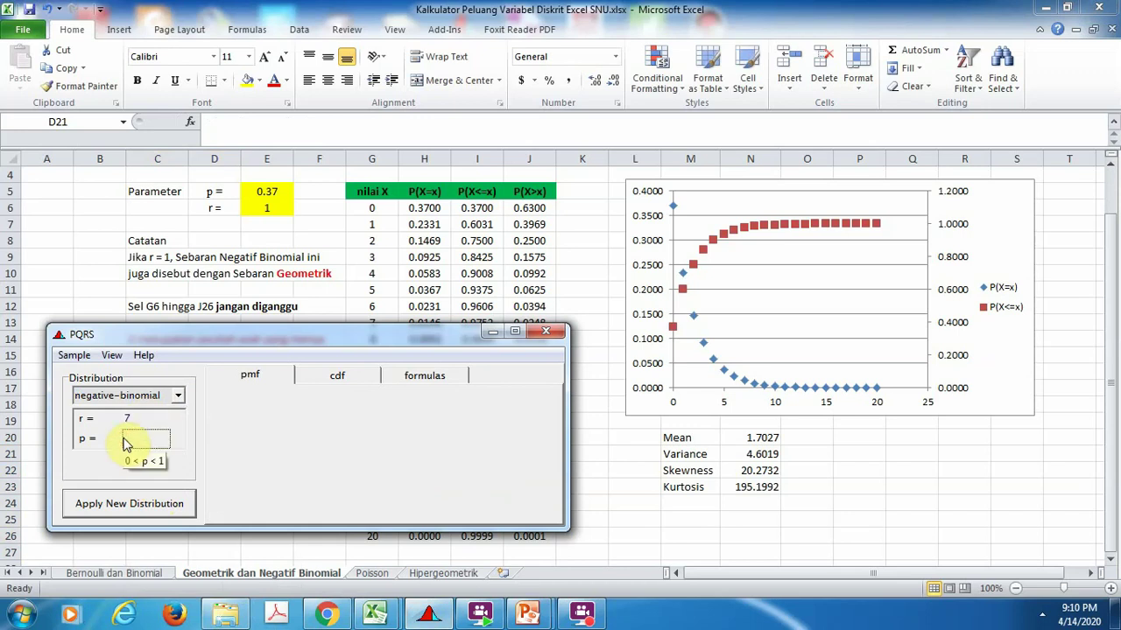
{"action": "type", "text": "0."}
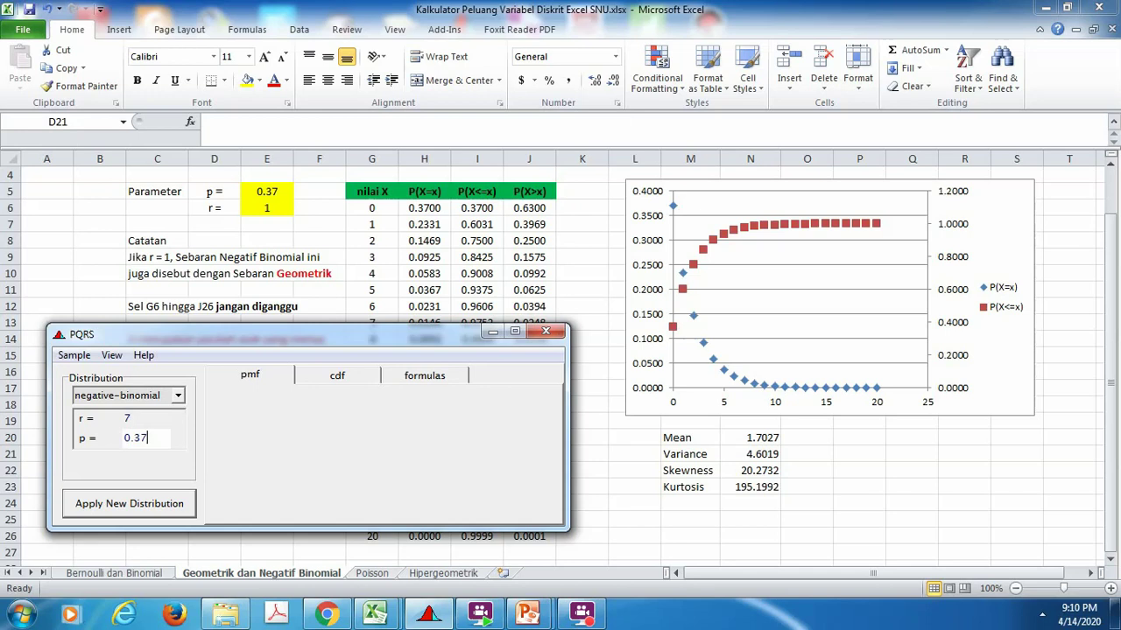
{"action": "type", "text": "37"}
{"action": "key", "text": "Return"}
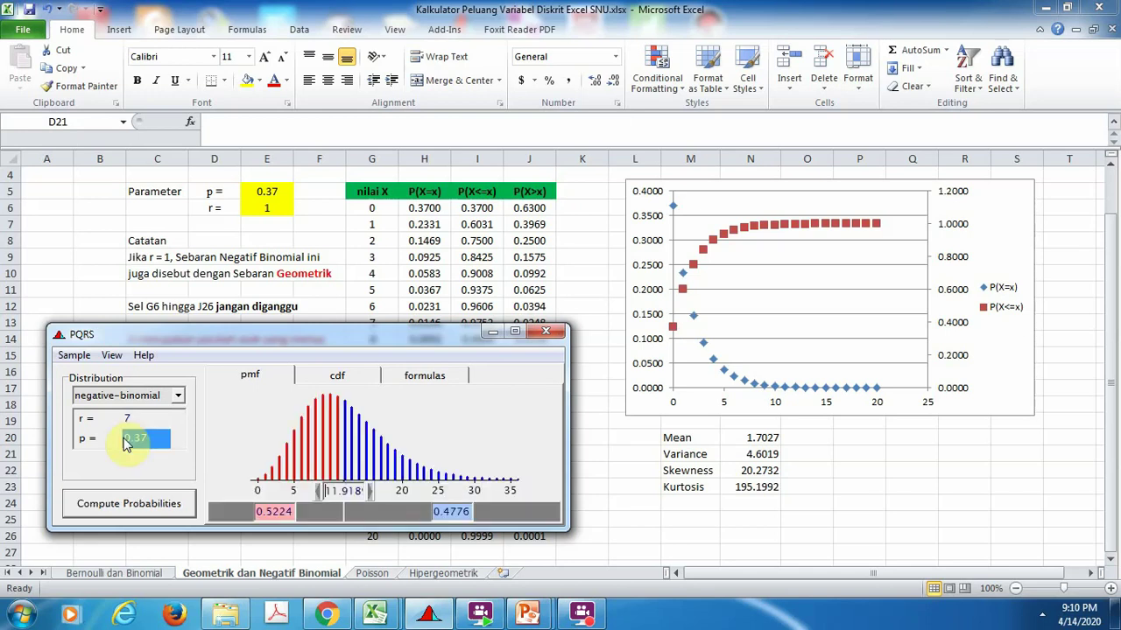
Step: Return to the Excel workbook and set the parameter r in E6 to 7
{"action": "left_click", "coordinate": [264, 207]}
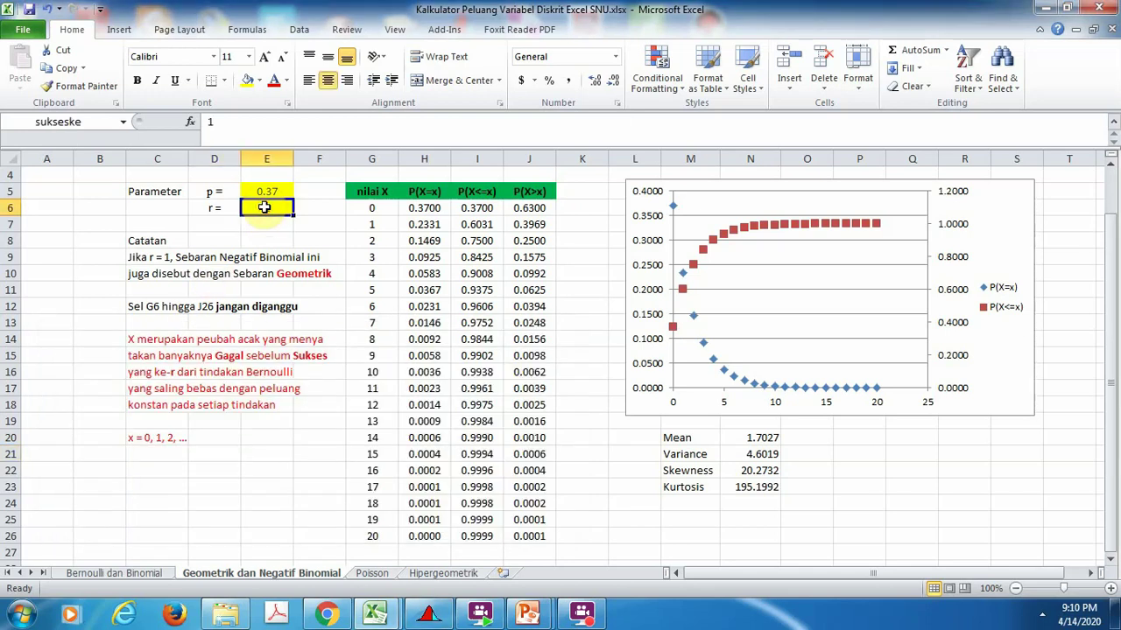
{"action": "type", "text": "7"}
{"action": "key", "text": "Return"}
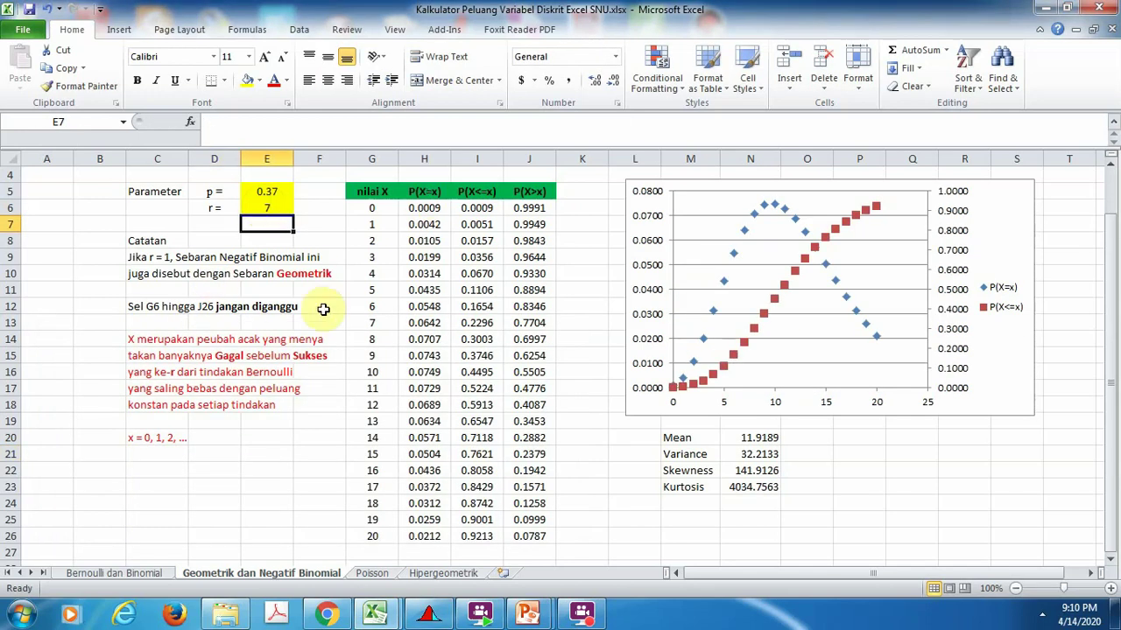
Step: Switch back to PQRS and compute the negative-binomial probabilities for x = 12
{"action": "left_click", "coordinate": [429, 613]}
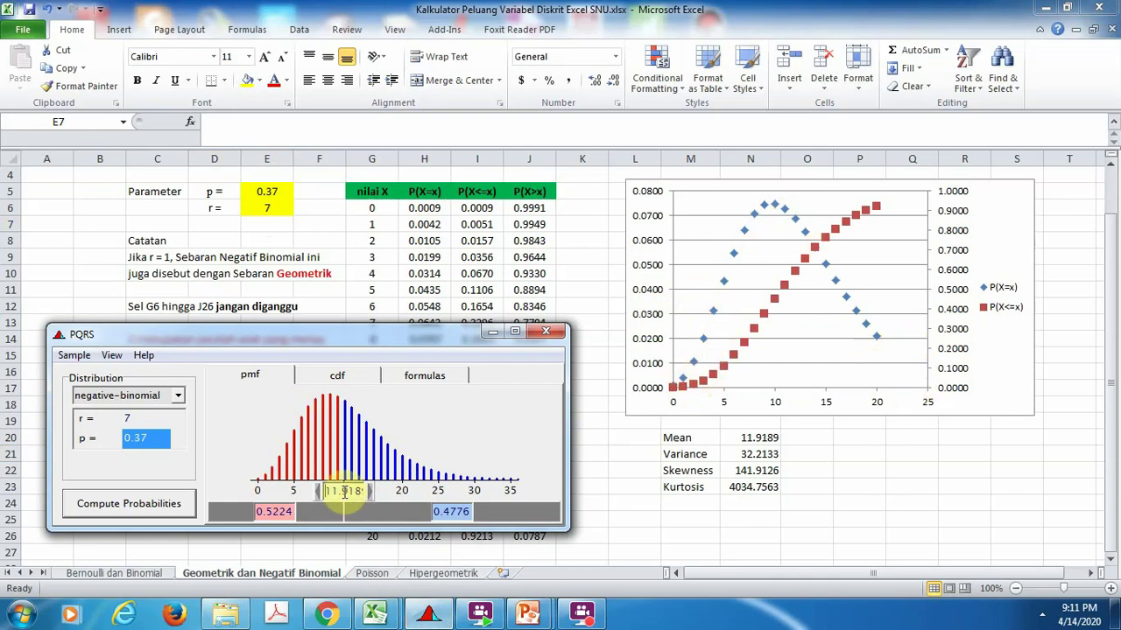
{"action": "left_click_drag", "start_coordinate": [326, 490], "coordinate": [381, 495]}
{"action": "type", "text": "1"}
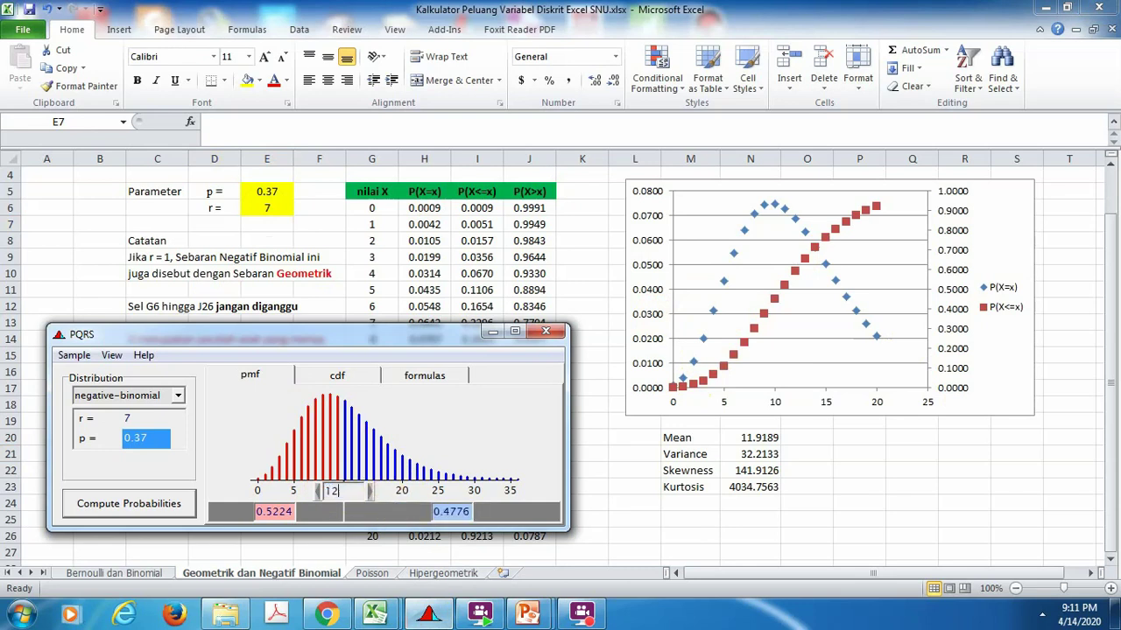
{"action": "type", "text": "2"}
{"action": "key", "text": "Return"}
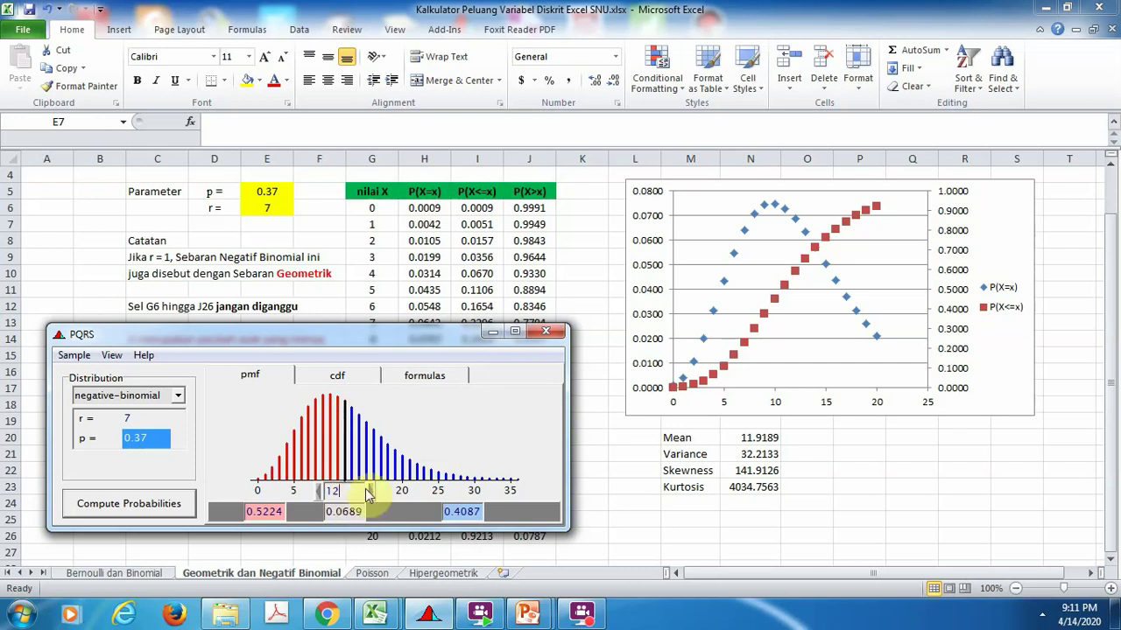
Step: Reposition the PQRS window to compare its x = 12 probabilities and pmf plot with the worksheet's table and chart
{"action": "left_click_drag", "start_coordinate": [378, 337], "coordinate": [411, 435]}
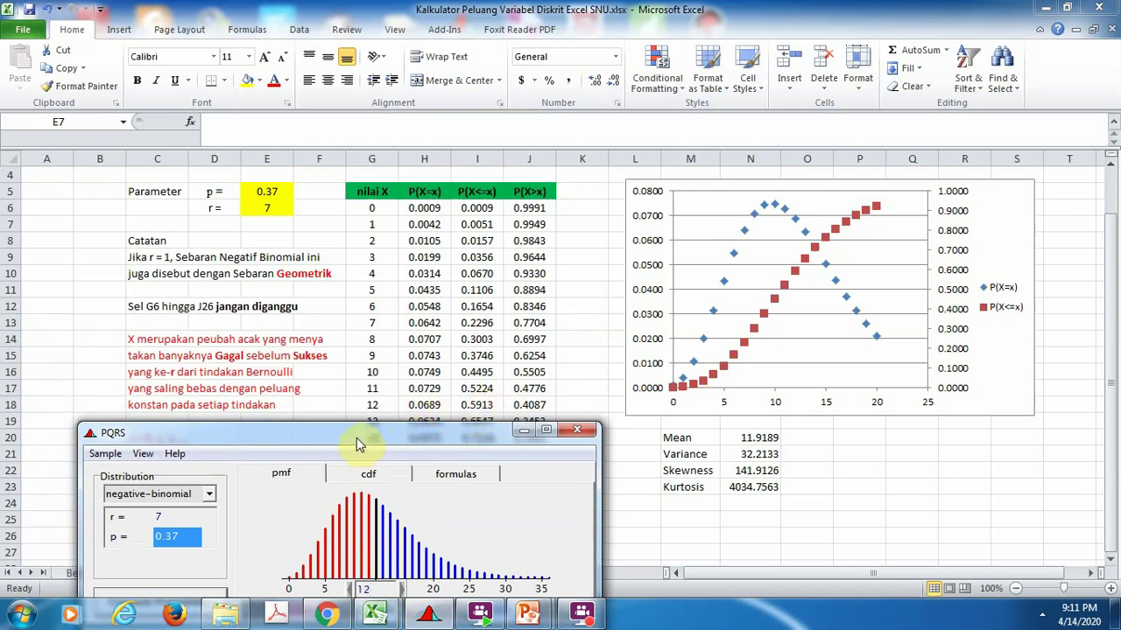
{"action": "left_click_drag", "start_coordinate": [350, 429], "coordinate": [320, 301]}
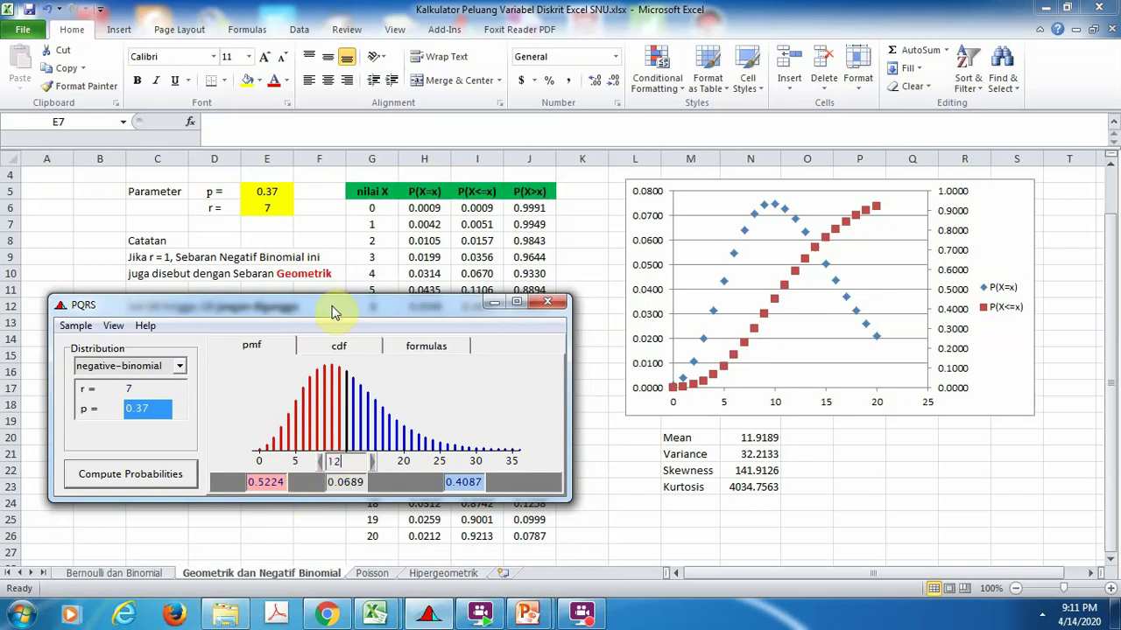
{"action": "left_click", "coordinate": [359, 532]}
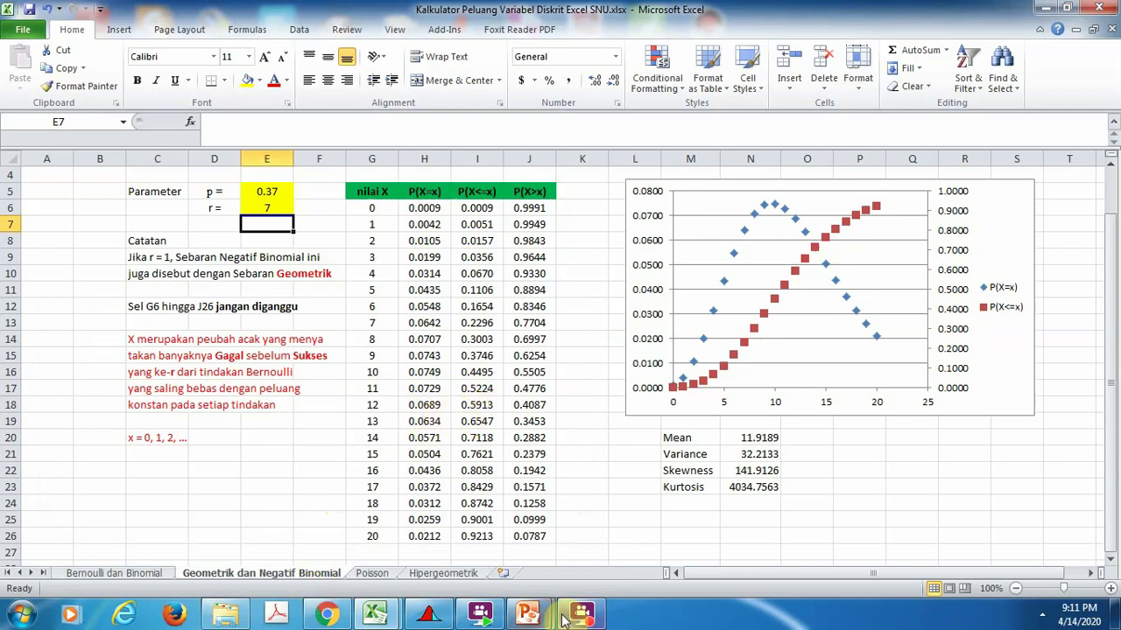
{"action": "left_click", "coordinate": [440, 616]}
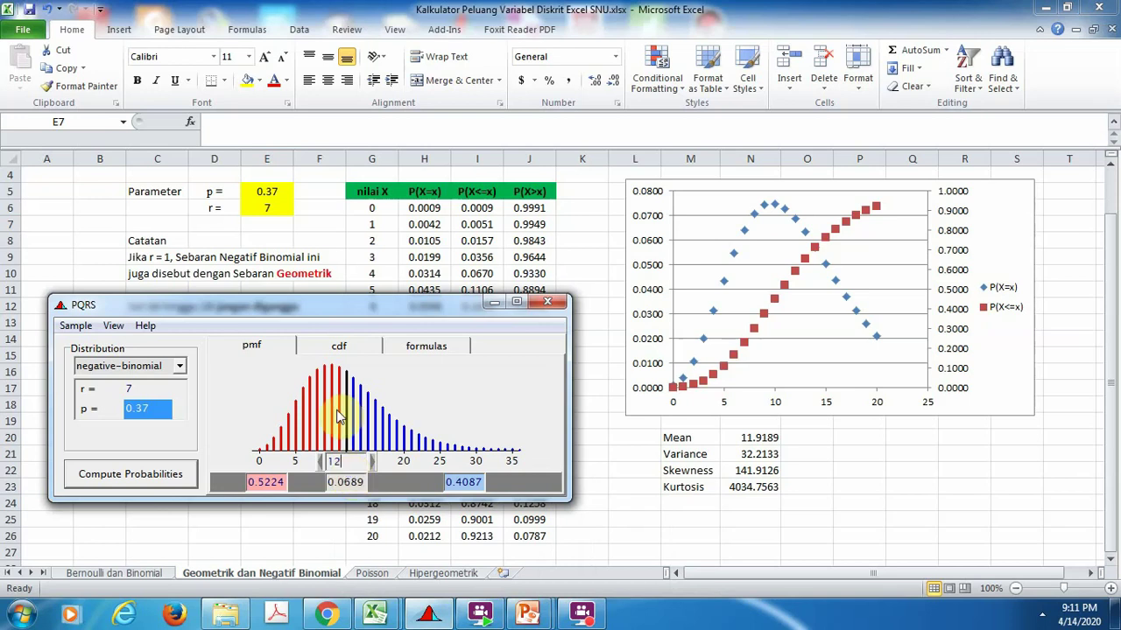
{"action": "left_click_drag", "start_coordinate": [297, 308], "coordinate": [280, 262]}
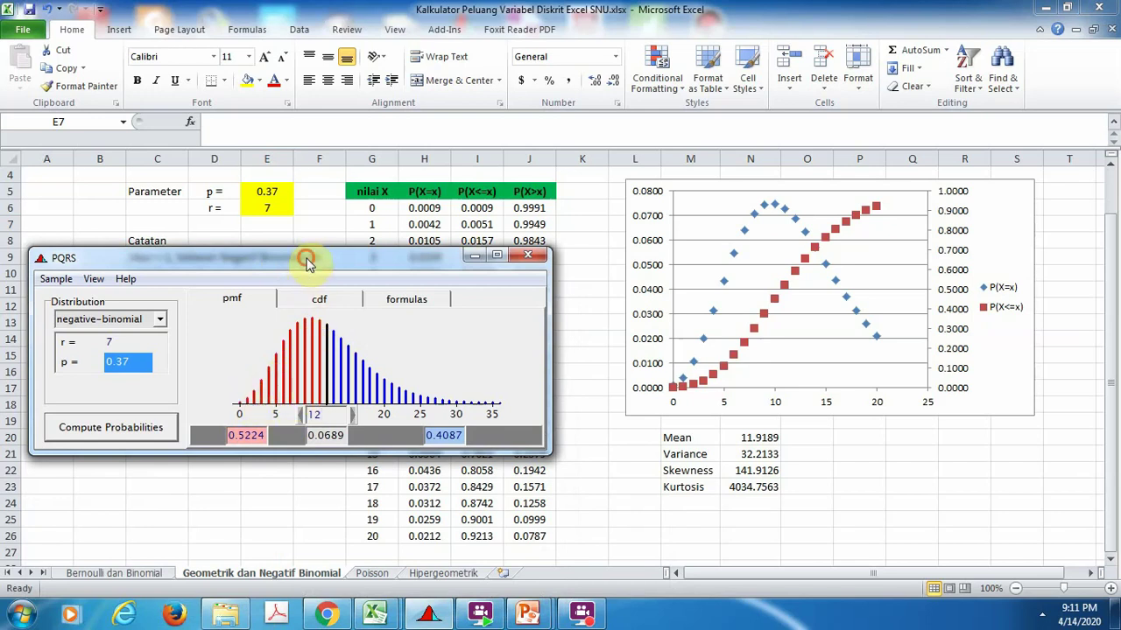
{"action": "left_click_drag", "start_coordinate": [307, 261], "coordinate": [834, 216]}
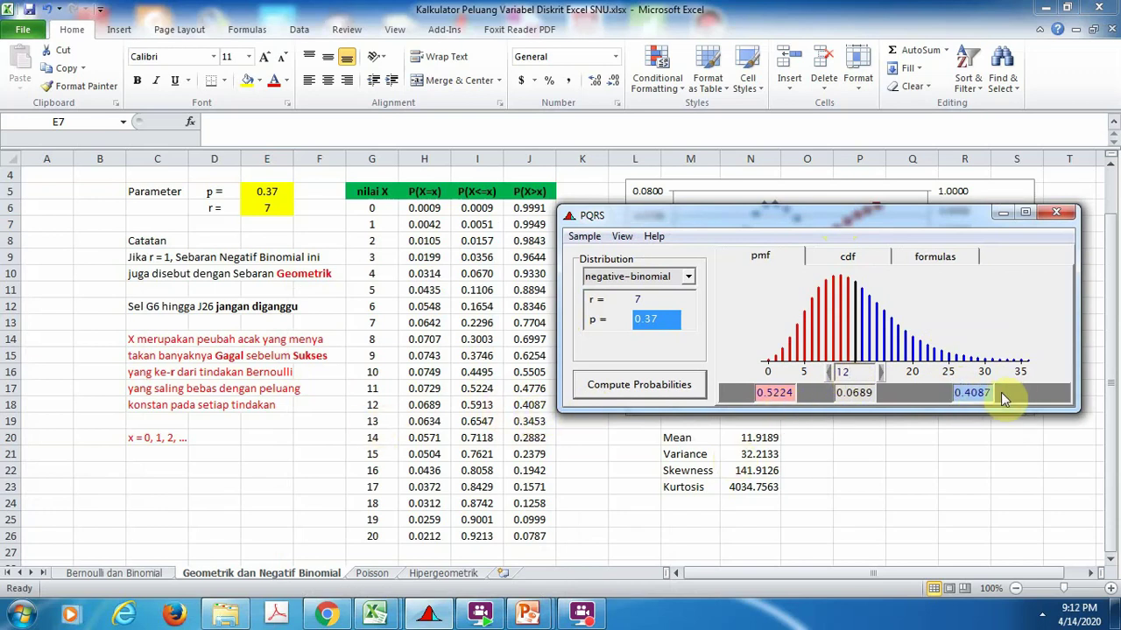
{"action": "left_click_drag", "start_coordinate": [834, 221], "coordinate": [348, 289]}
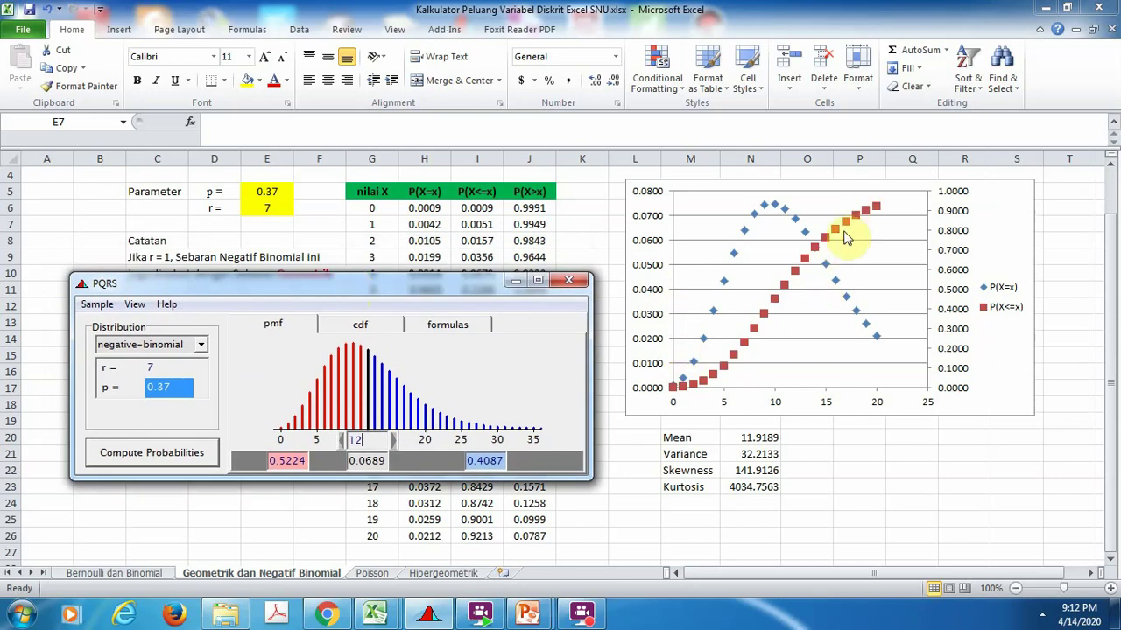
Step: View the cumulative distribution at x = 12 in PQRS and return to the Excel workbook
{"action": "left_click", "coordinate": [362, 326]}
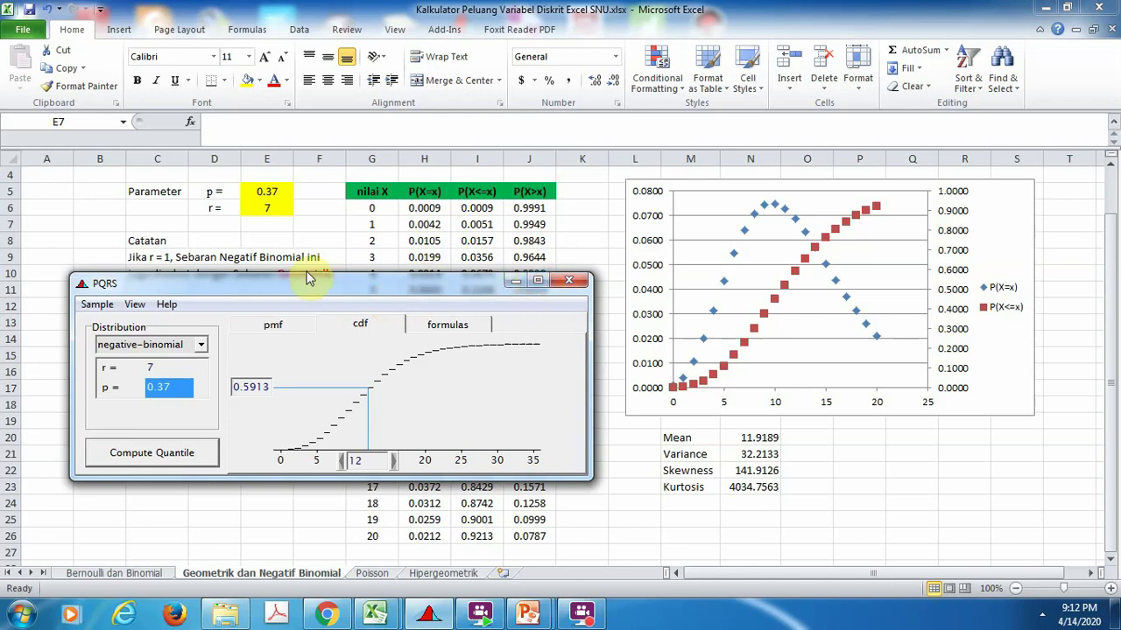
{"action": "double_click", "coordinate": [331, 244]}
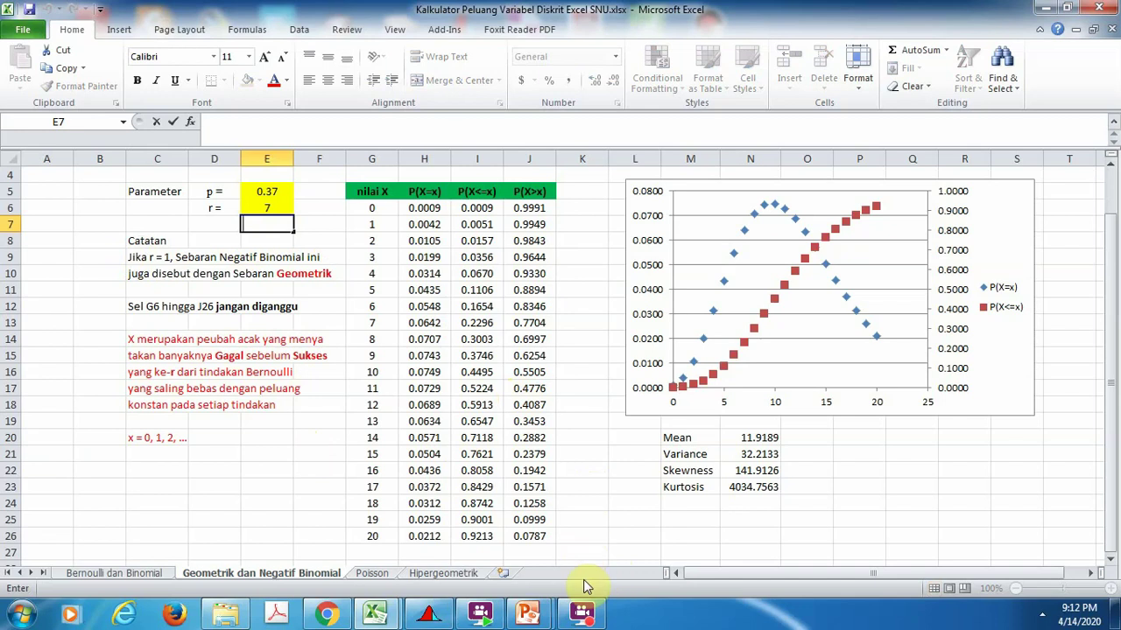
{"action": "left_click", "coordinate": [580, 613]}
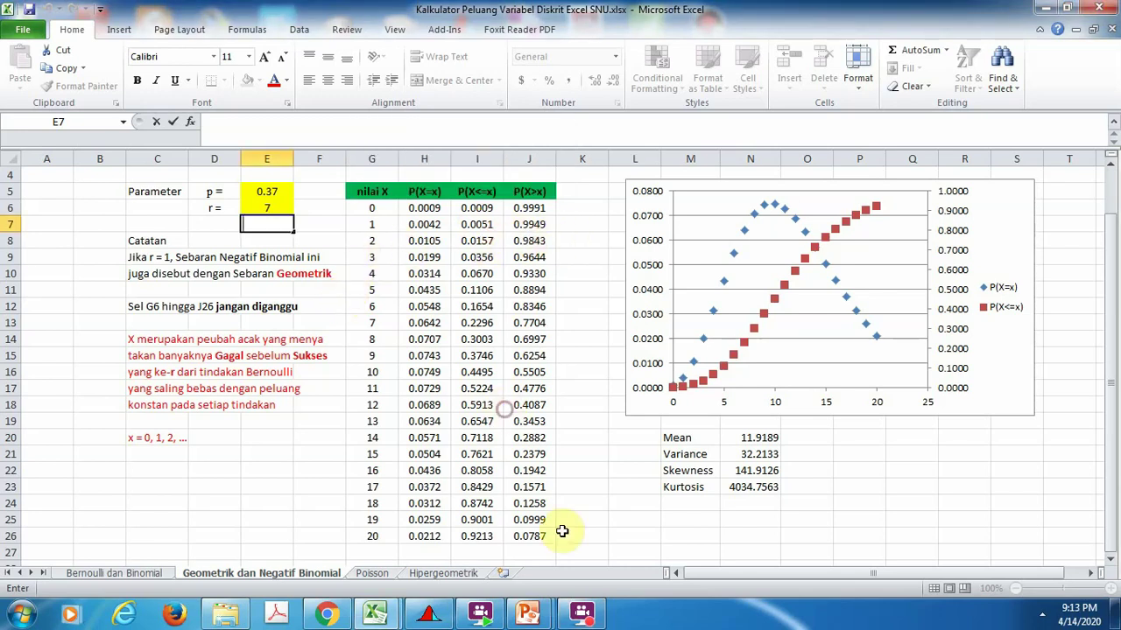
{"action": "left_click", "coordinate": [581, 613]}
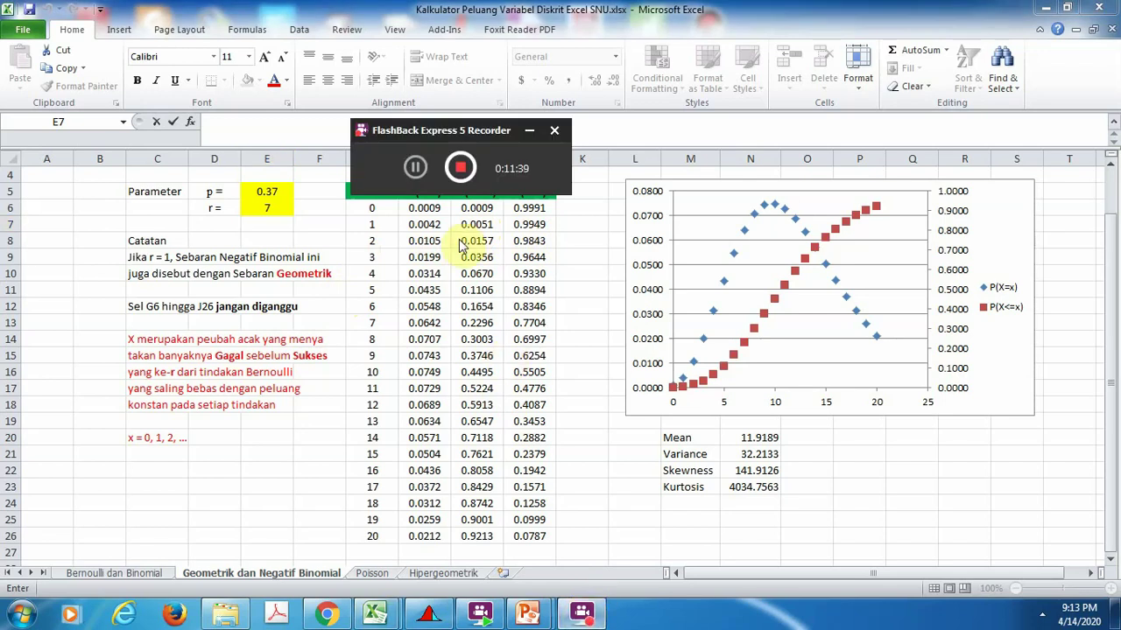